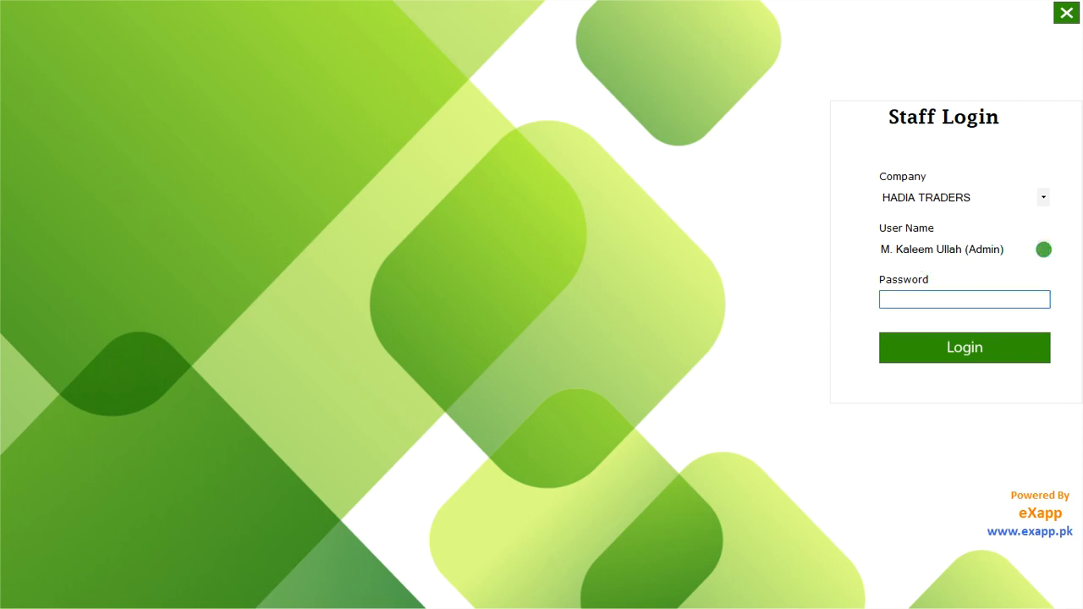
Log in to the HADIA TRADERS company as the admin user by entering the account password
left_click(1041, 250)
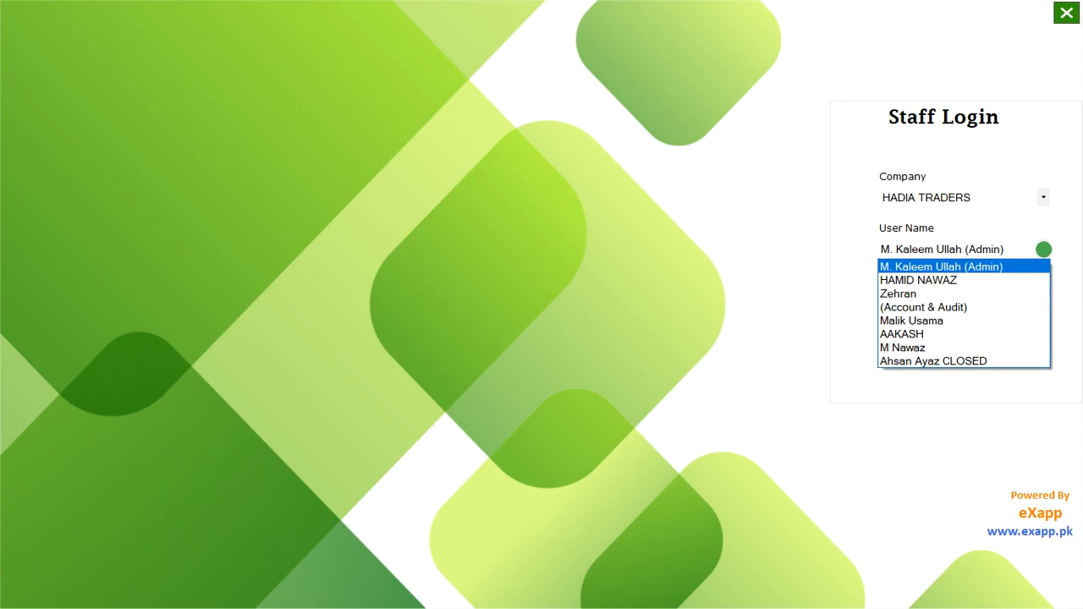
left_click(1043, 250)
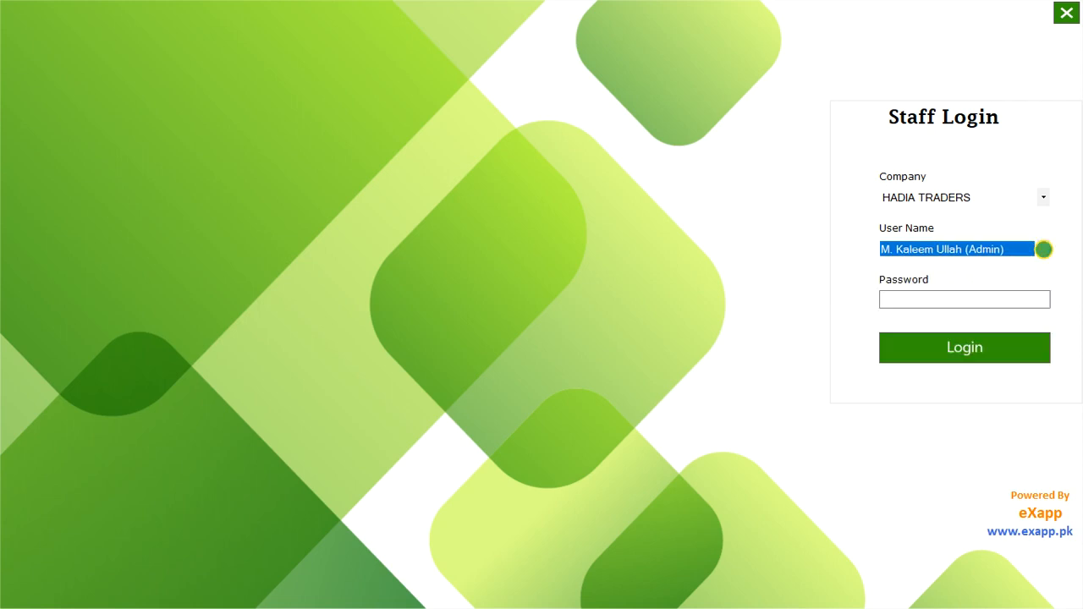
left_click(988, 300)
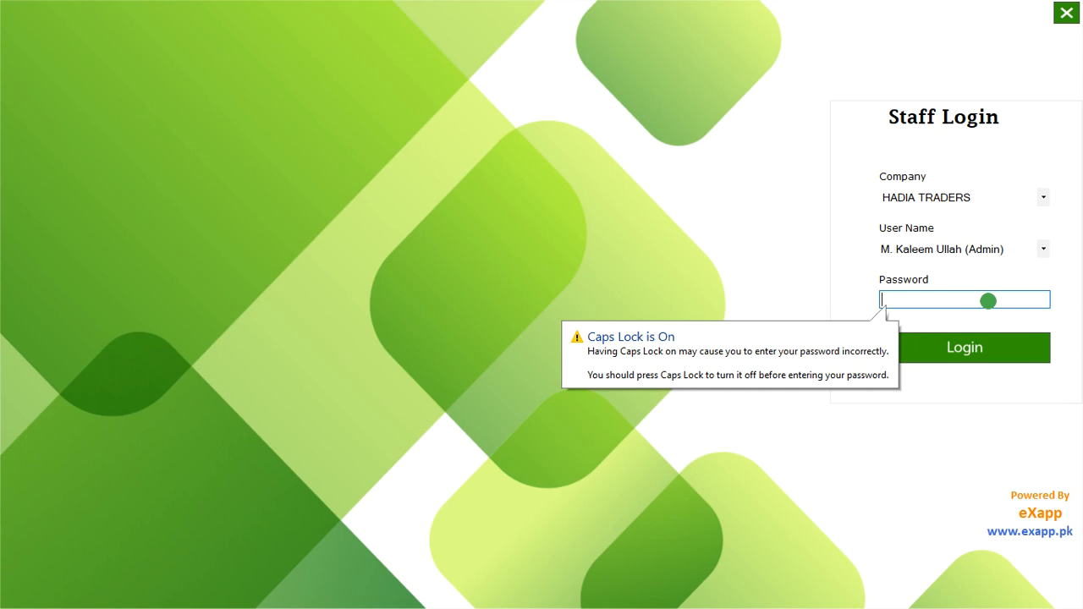
key("Caps_Lock")
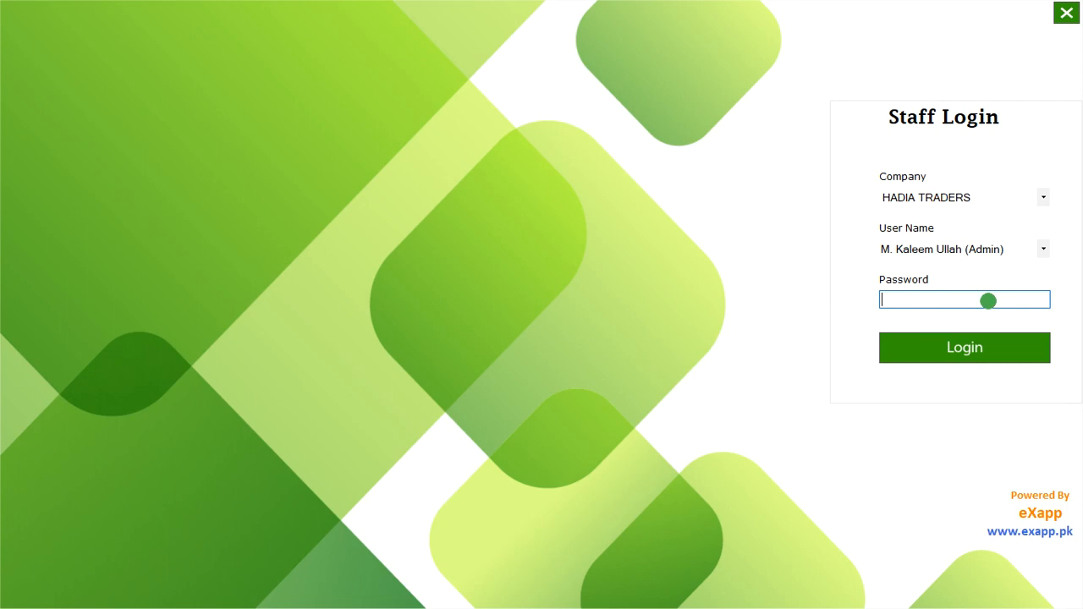
type("*****")
key("Return")
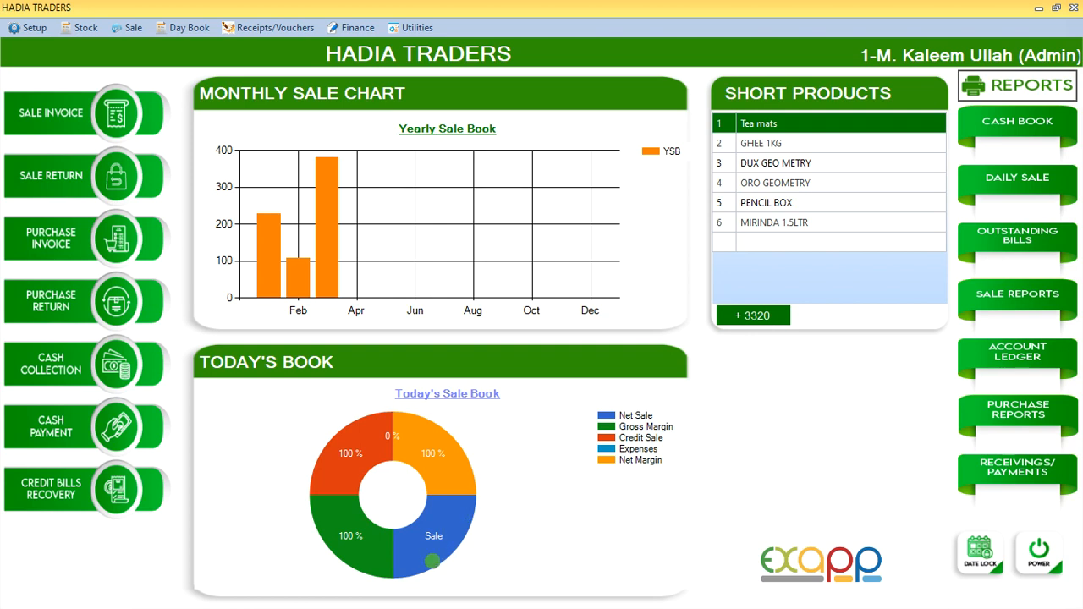
Open the Accounts File, set the account type to Receiveables and load the FOOD PANDA SALE account
mouse_move(446, 533)
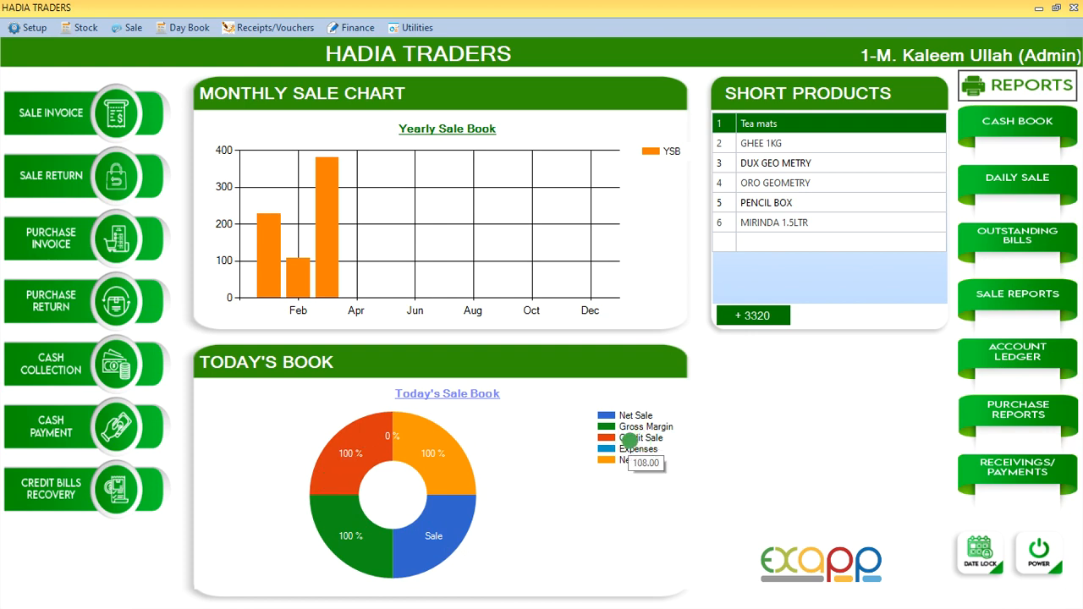
mouse_move(641, 451)
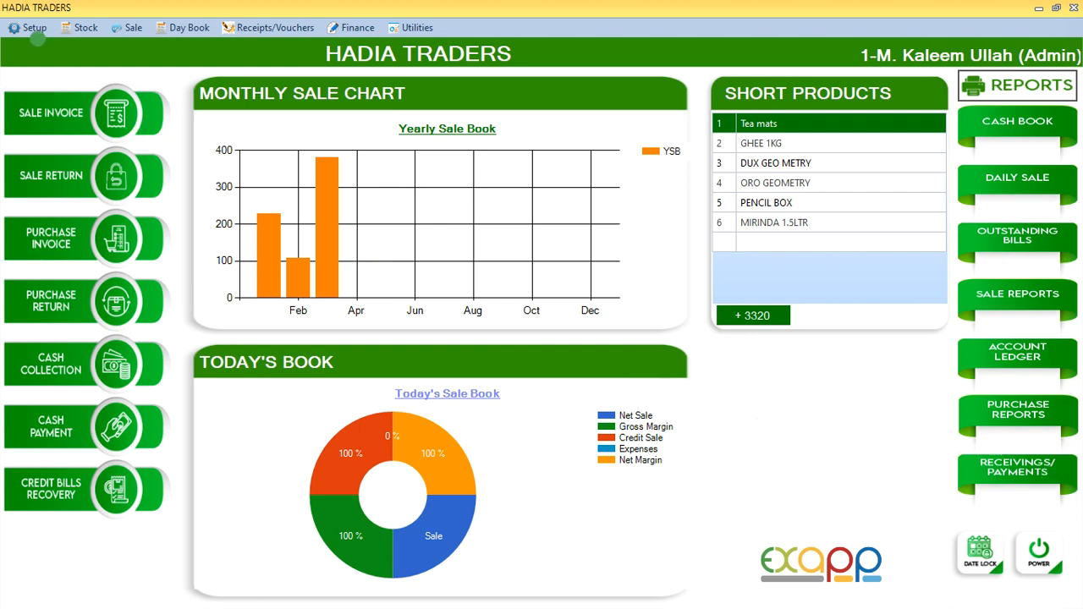
left_click(34, 29)
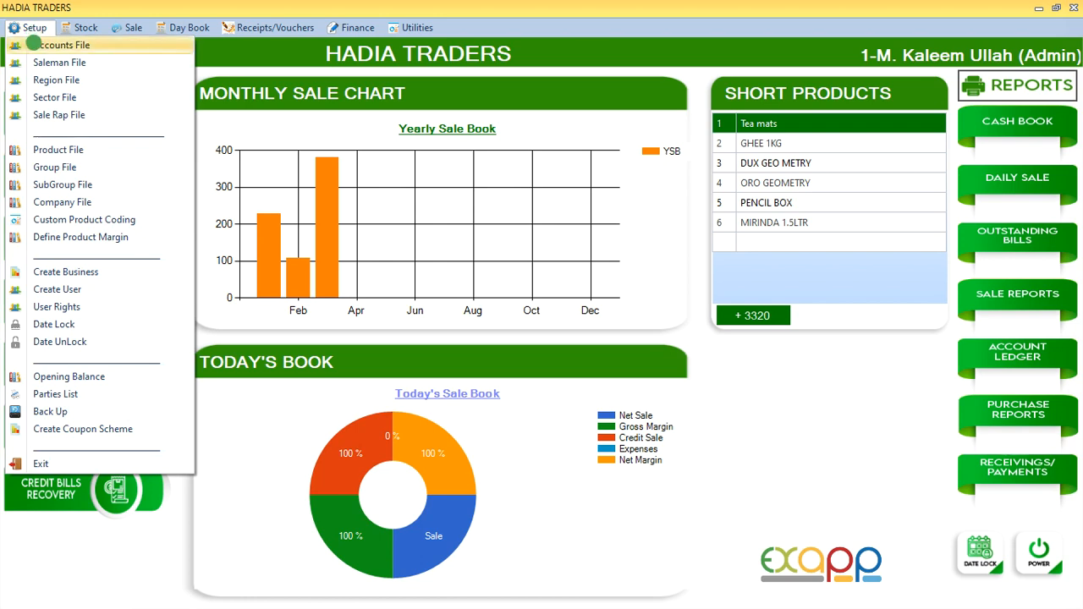
left_click(42, 45)
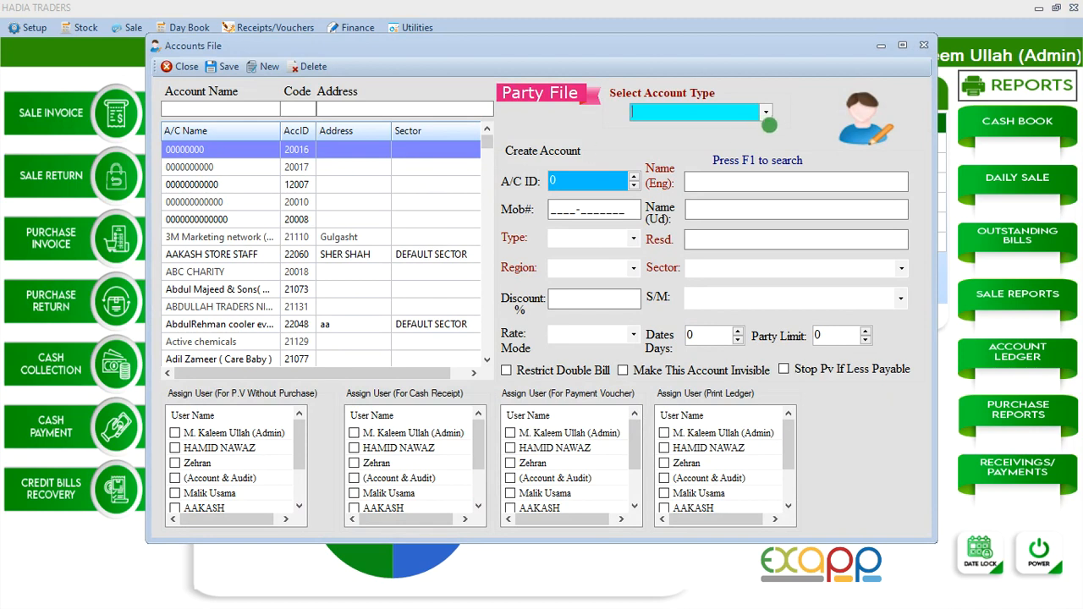
left_click(765, 113)
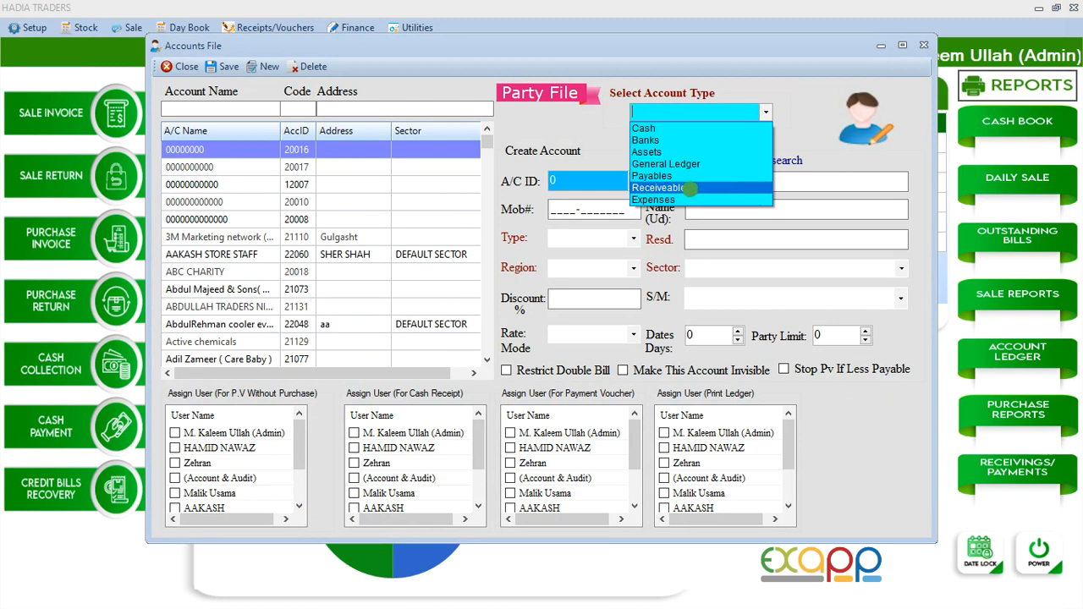
left_click(692, 185)
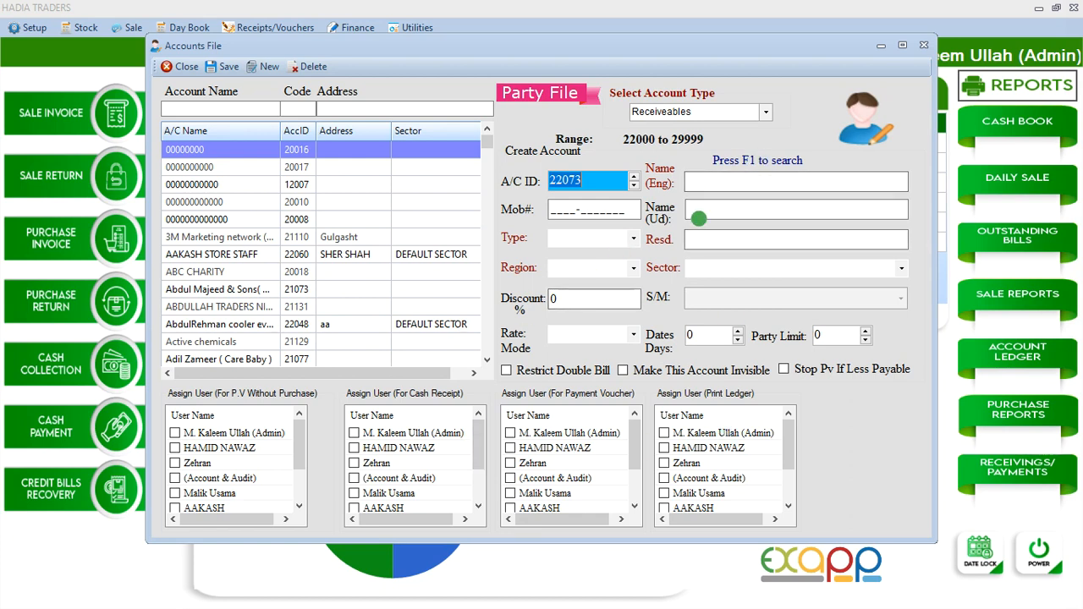
key("Down")
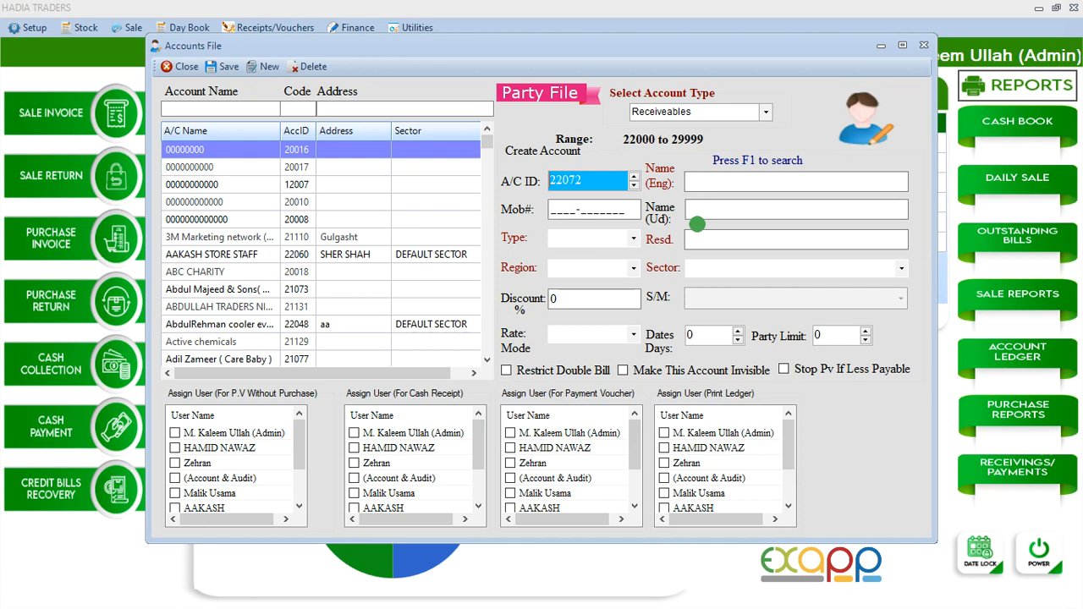
key("Return")
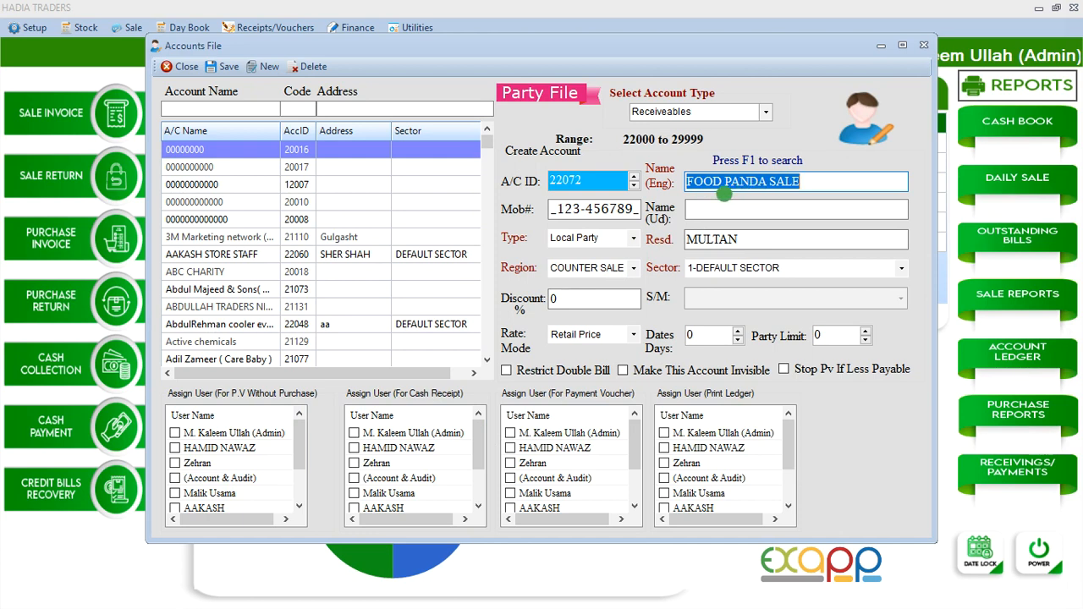
Assign the admin user to the FOOD PANDA SALE account for P.V Without Purchase
left_click_drag(800, 181, 682, 187)
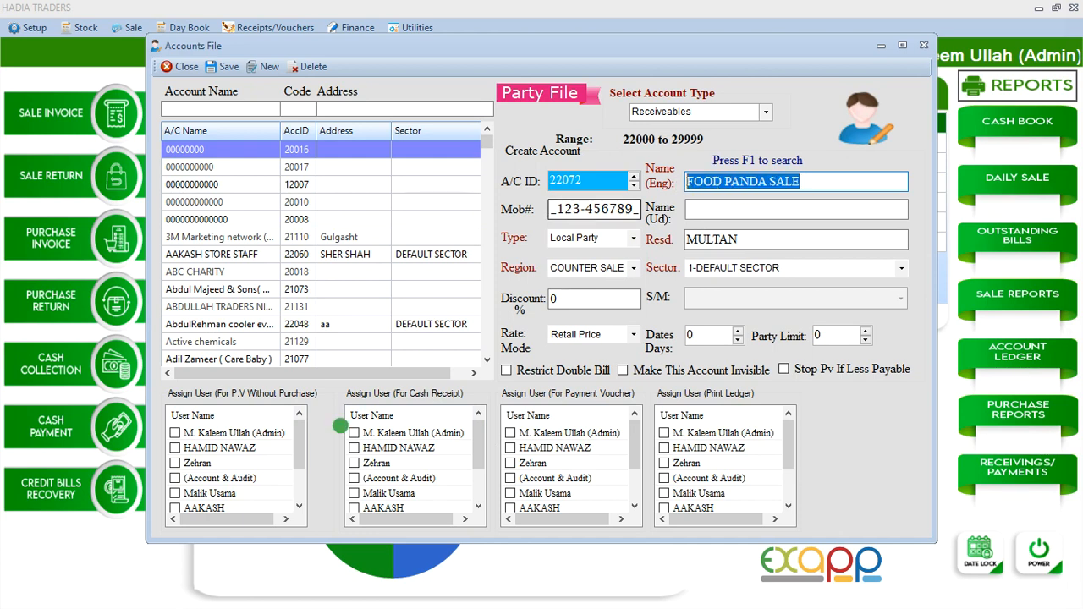
mouse_move(300, 431)
left_mouse_down()
mouse_move(300, 475)
mouse_move(302, 418)
left_mouse_up()
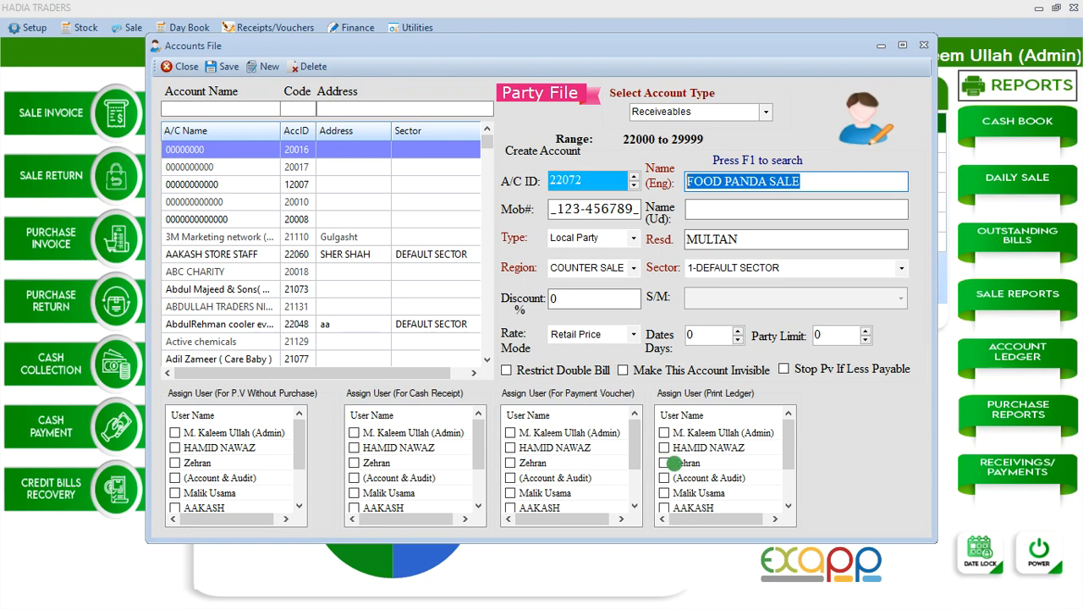
left_click(175, 433)
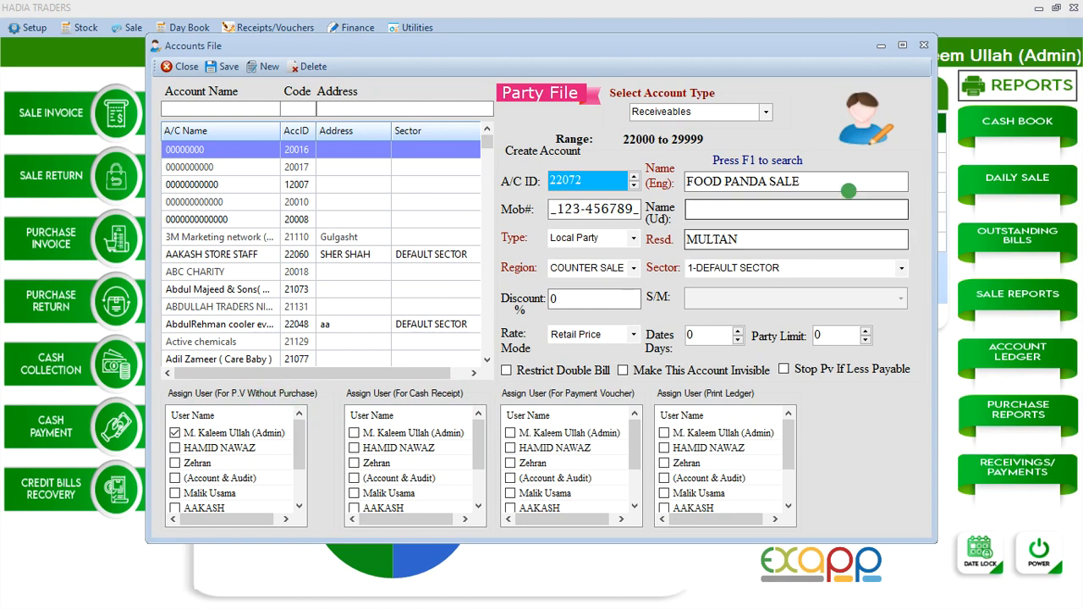
Load the BABAR TRADERS payables account by its account ID, review its user assignments and close the Accounts File
type("21000")
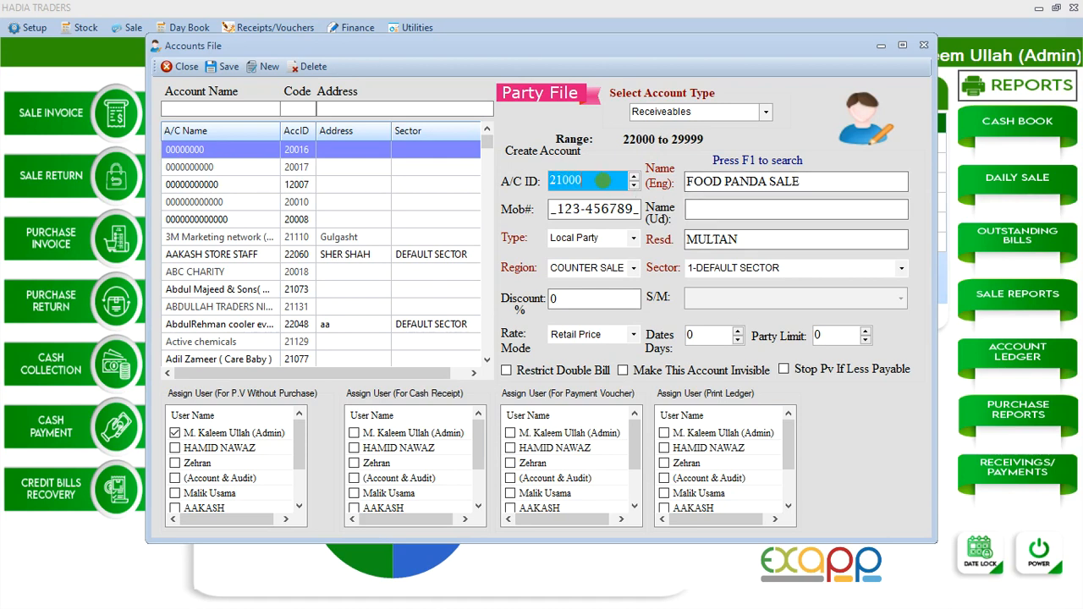
key("BackSpace")
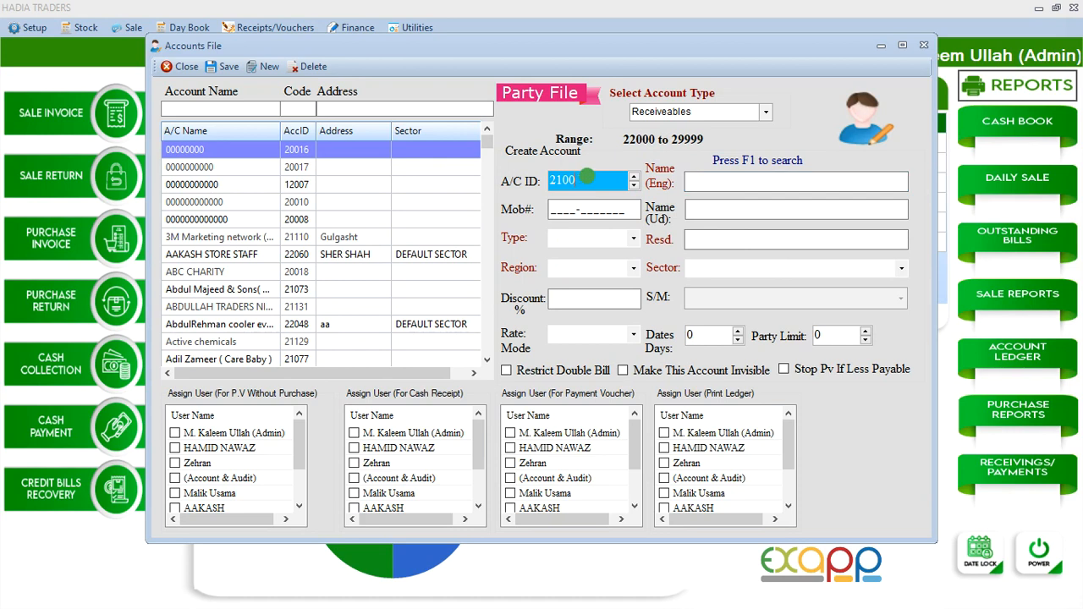
type("1")
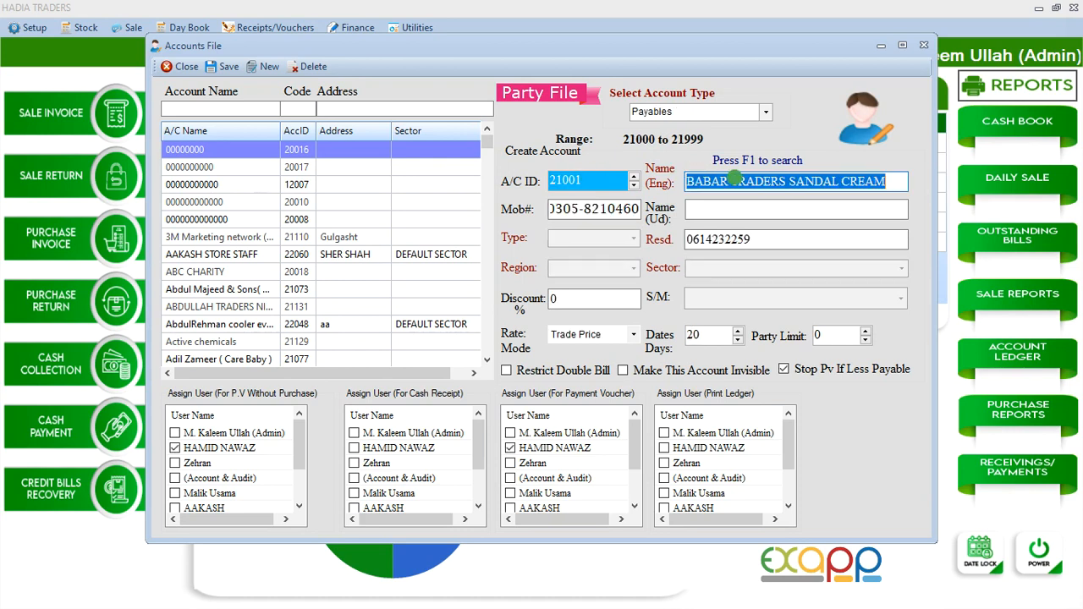
left_click(726, 181)
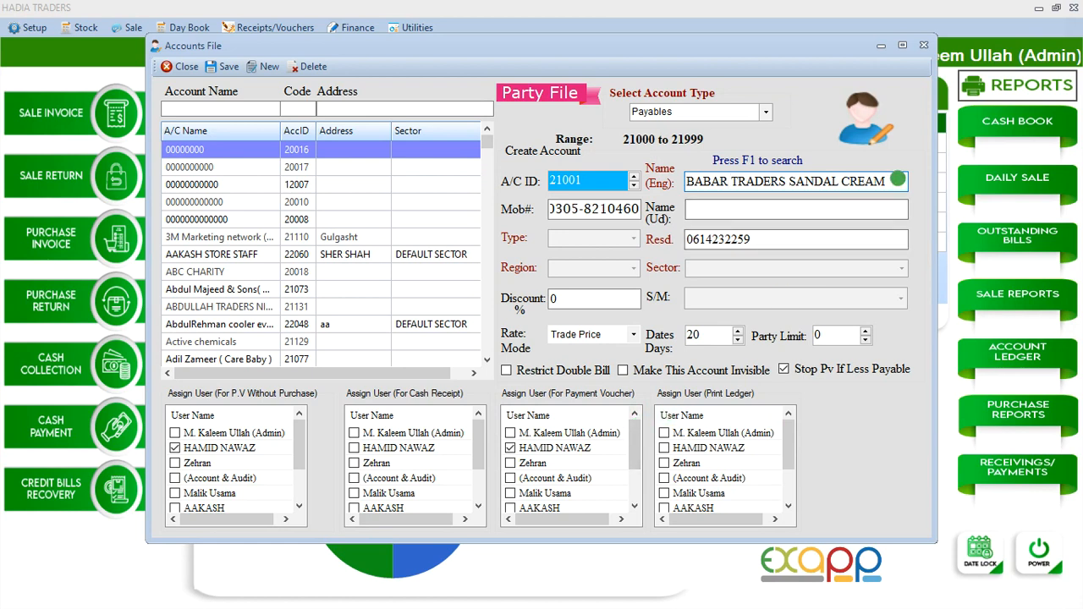
left_click(897, 180)
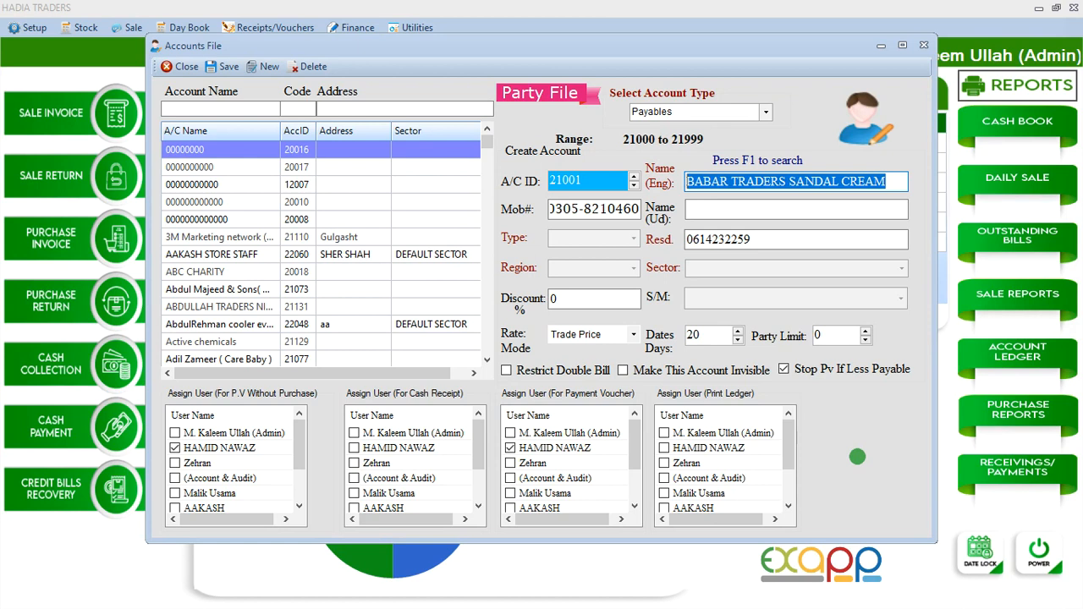
left_click(664, 464)
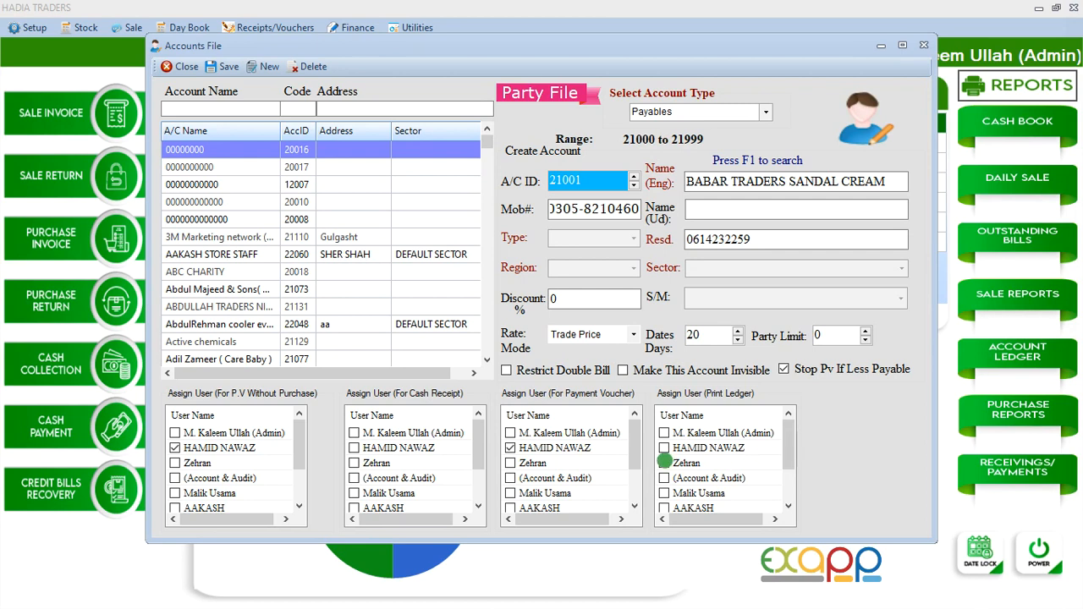
left_click(180, 66)
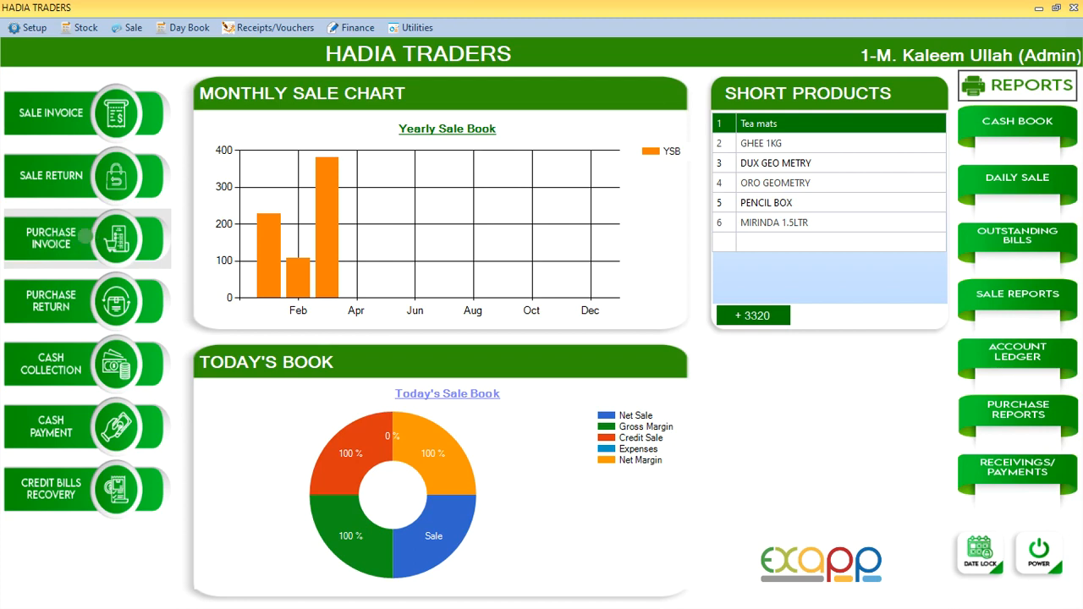
Open the Create Demand form, review the UNILIVER FOOD demand items and close it
left_click(85, 28)
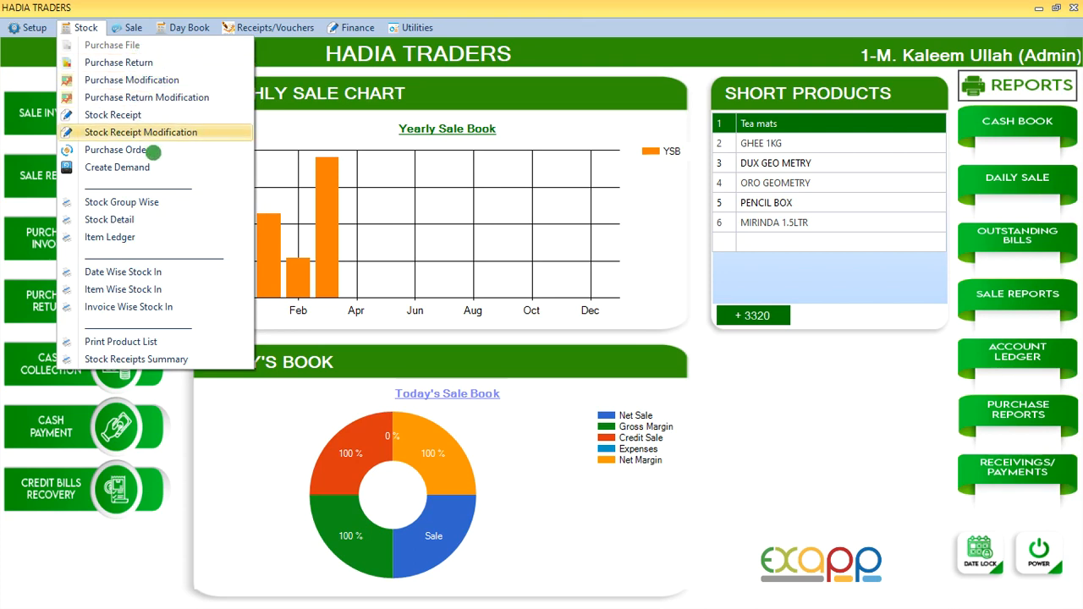
left_click(142, 168)
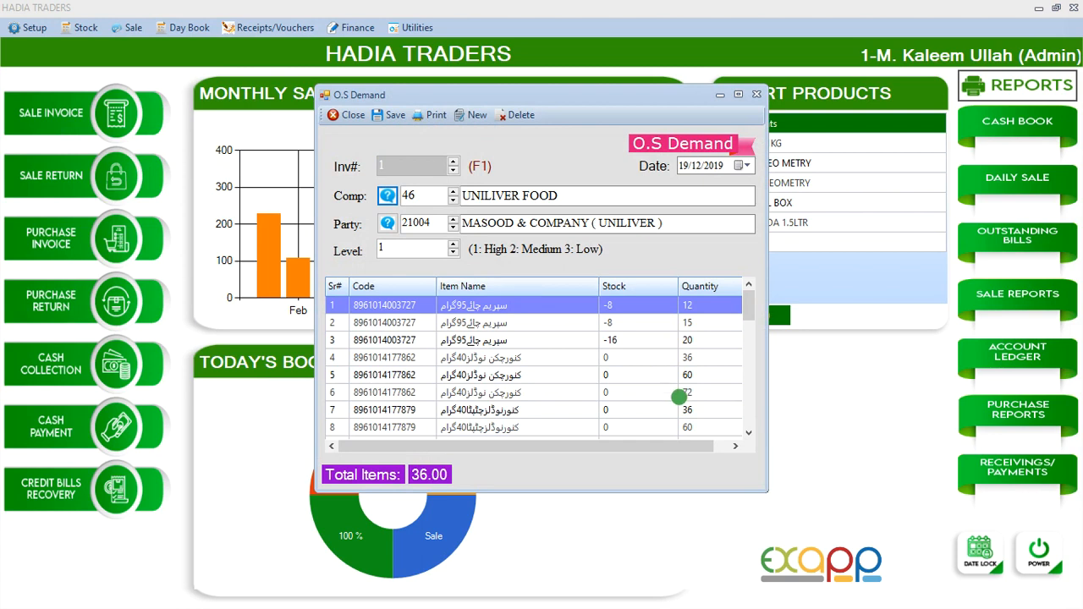
left_click_drag(751, 293, 750, 340)
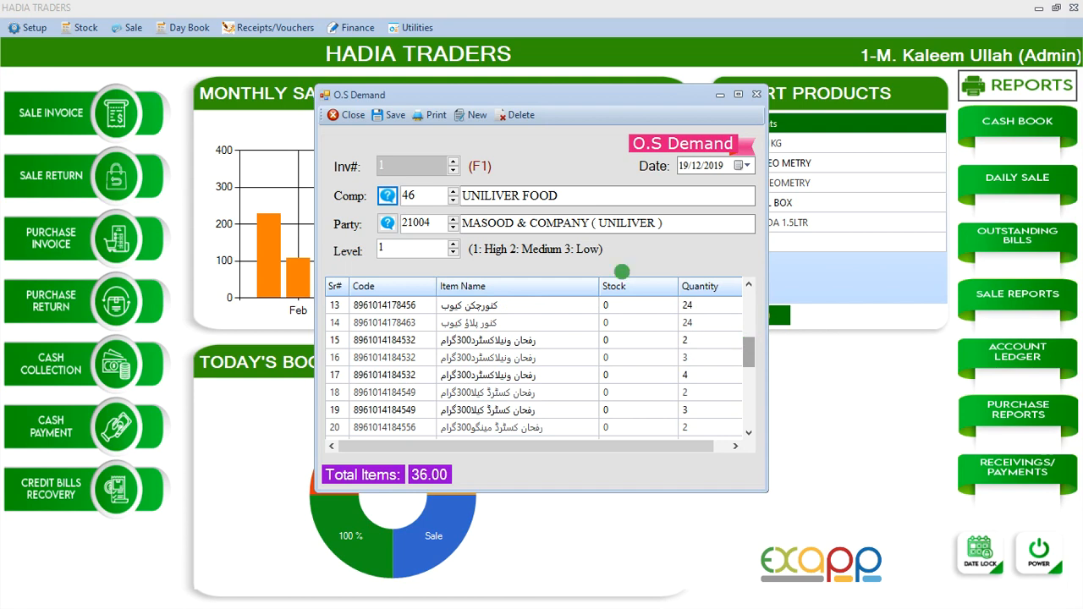
left_click(352, 115)
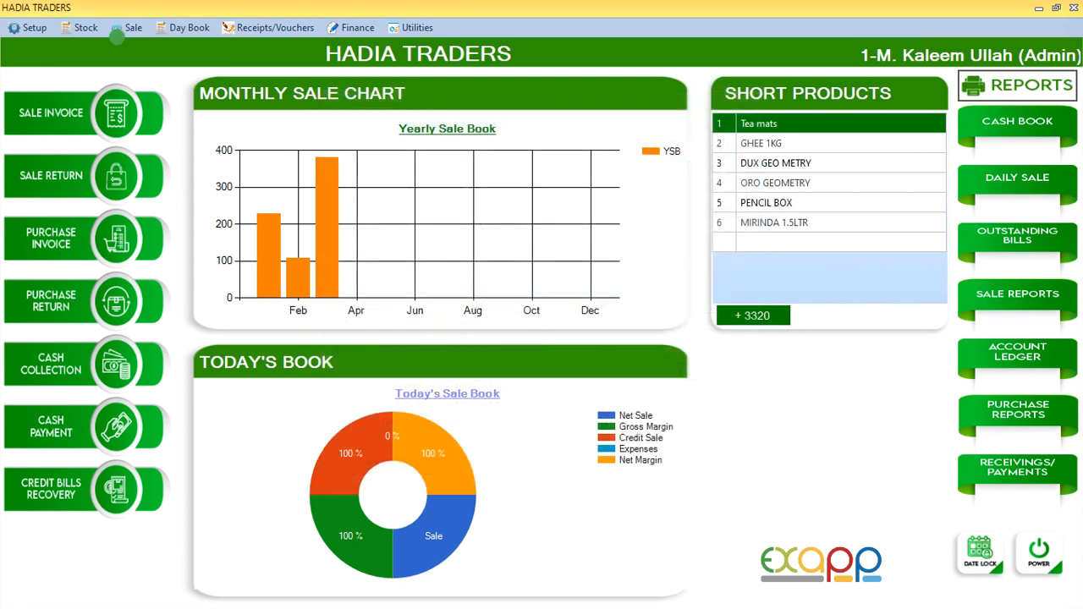
Open Purchase Modification and load the spice supplier's existing purchase invoice
left_click(86, 28)
left_click(135, 80)
key("Return")
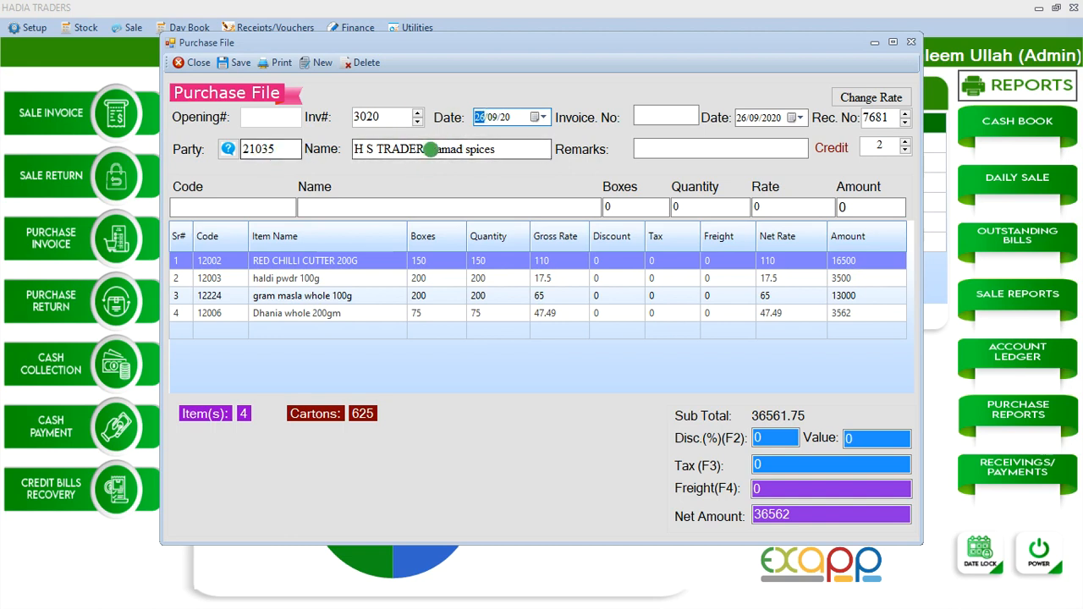
Pick Veet 50ml supreme 26328 from the product list as a new purchase line and close the invoice without saving
left_click(274, 207)
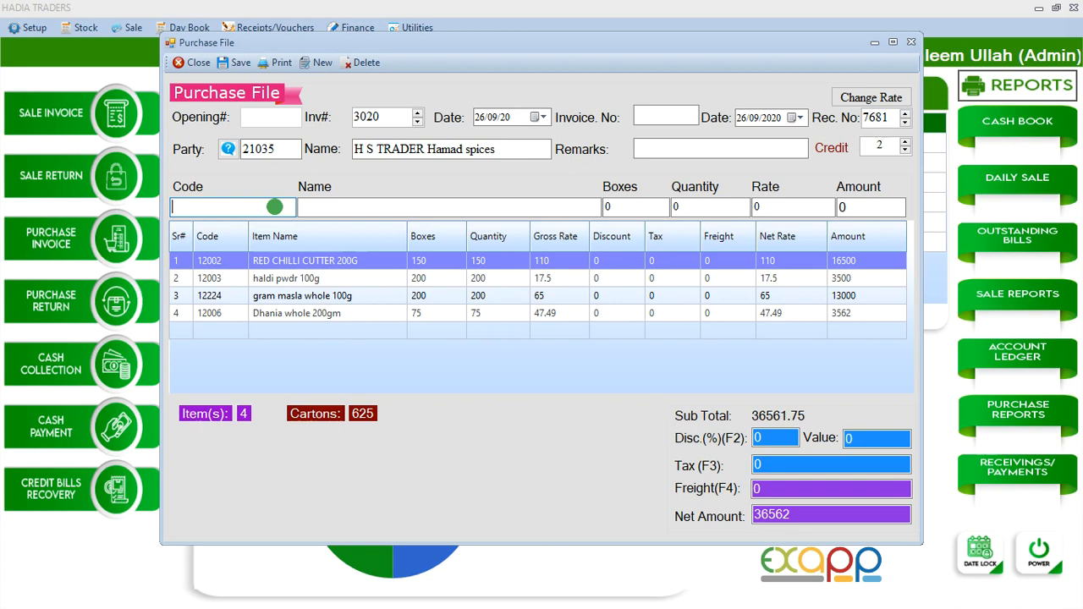
key("F1")
left_click_drag(413, 242, 413, 260)
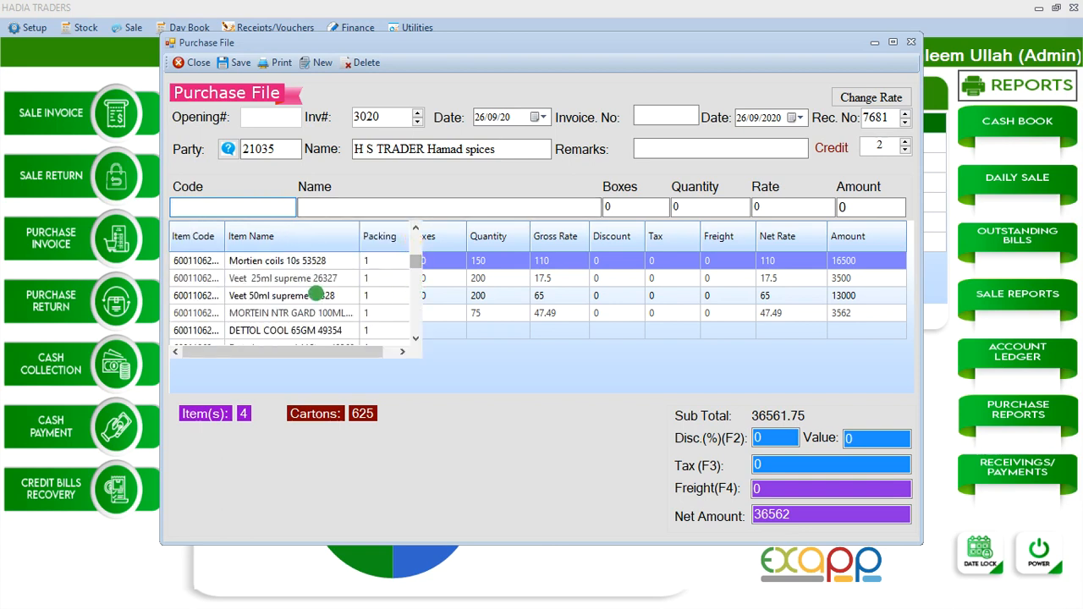
double_click(314, 296)
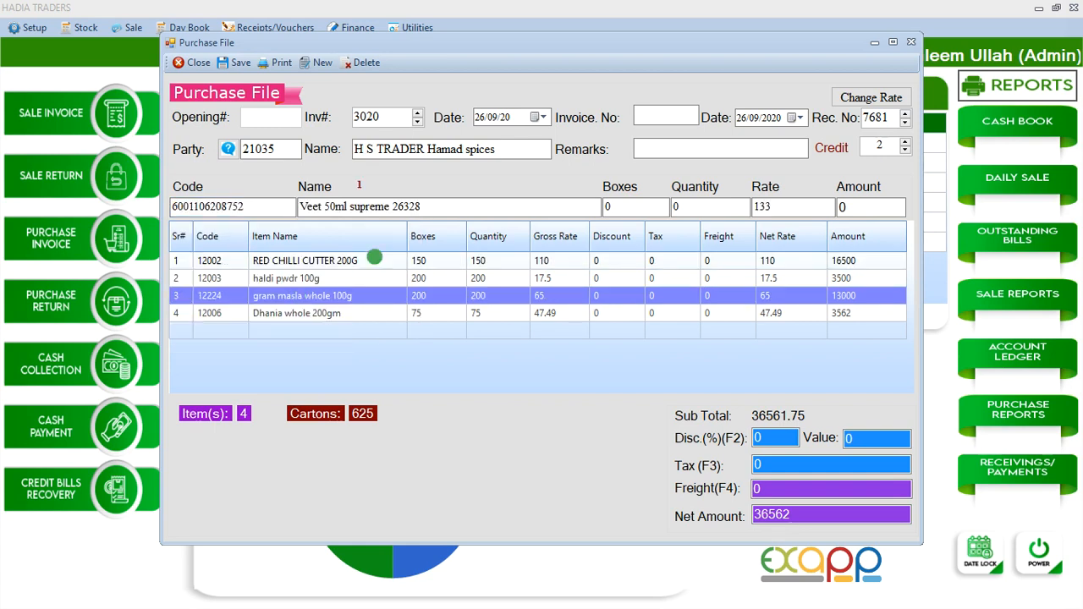
left_click(630, 208)
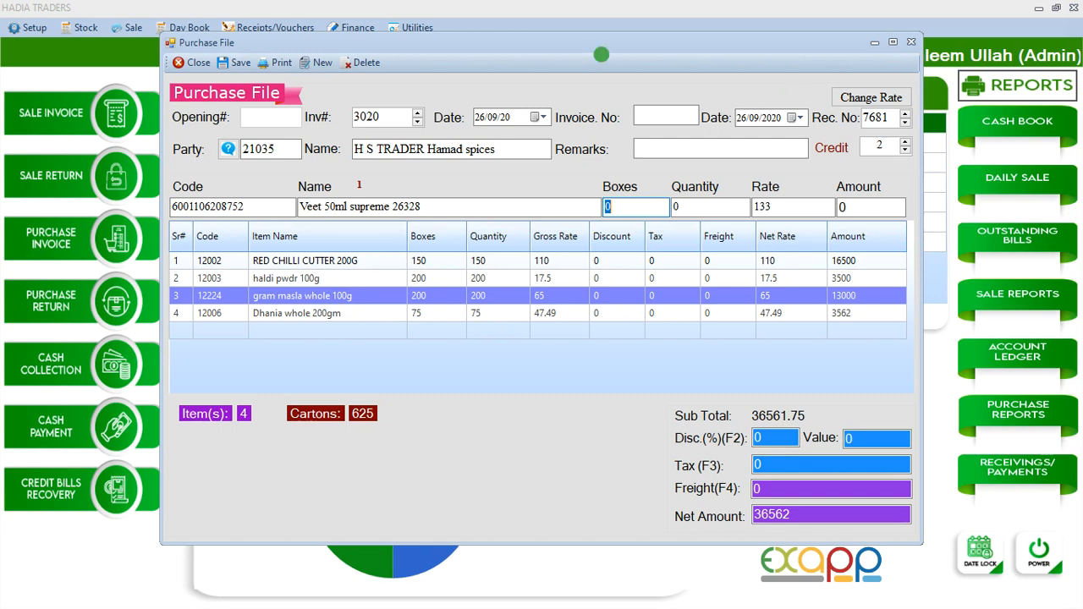
left_click(193, 62)
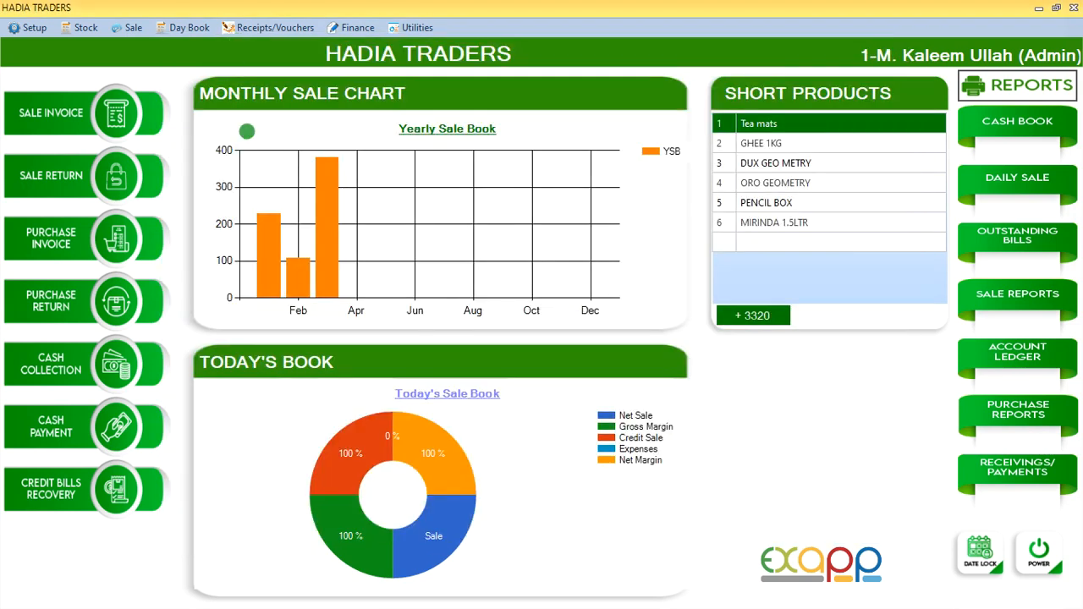
Open a new sale invoice and add Plastic Bottle Single Large from the product list as its first line
left_click(65, 115)
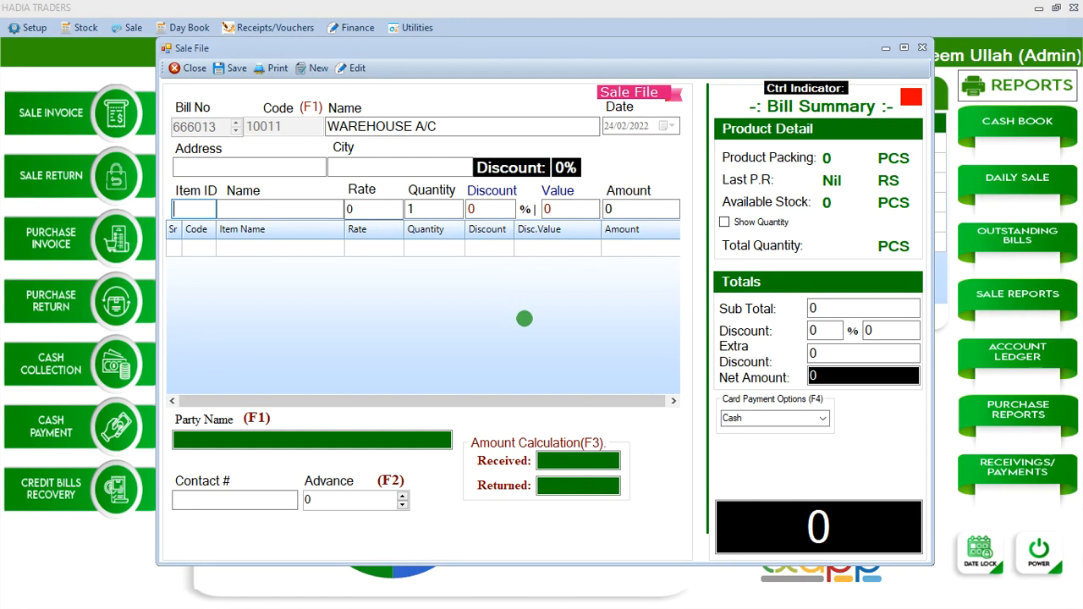
key("Return")
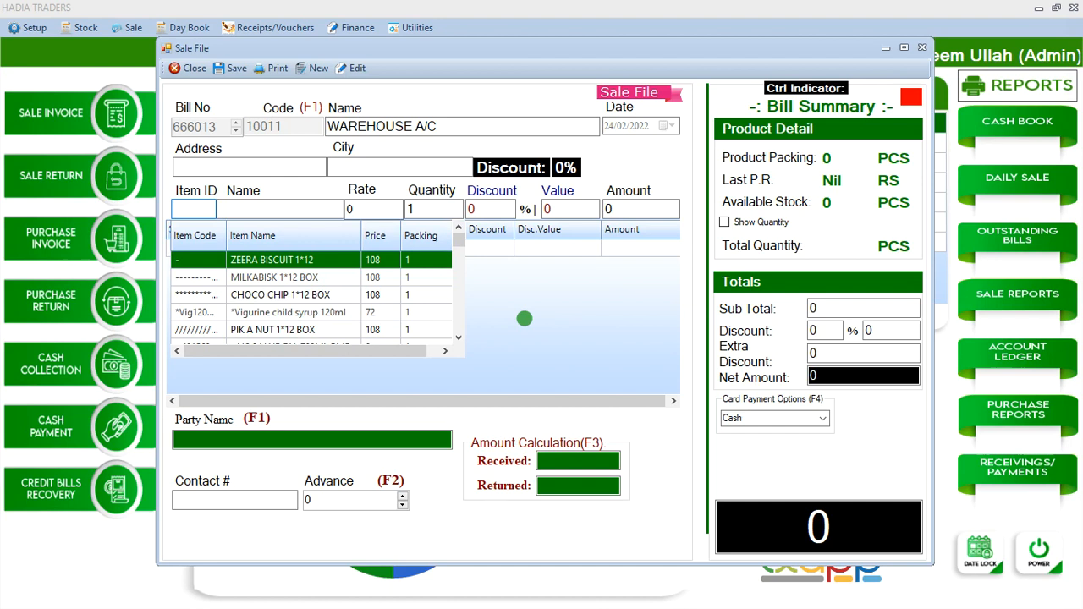
key("Down")
key("Down")
key("Down")
key("Down")
key("Down")
key("Down")
key("Down")
key("Down")
key("Down")
key("Down")
key("Down")
key("Down")
key("Down")
key("Down")
key("Down")
key("Down")
key("Down")
key("Down")
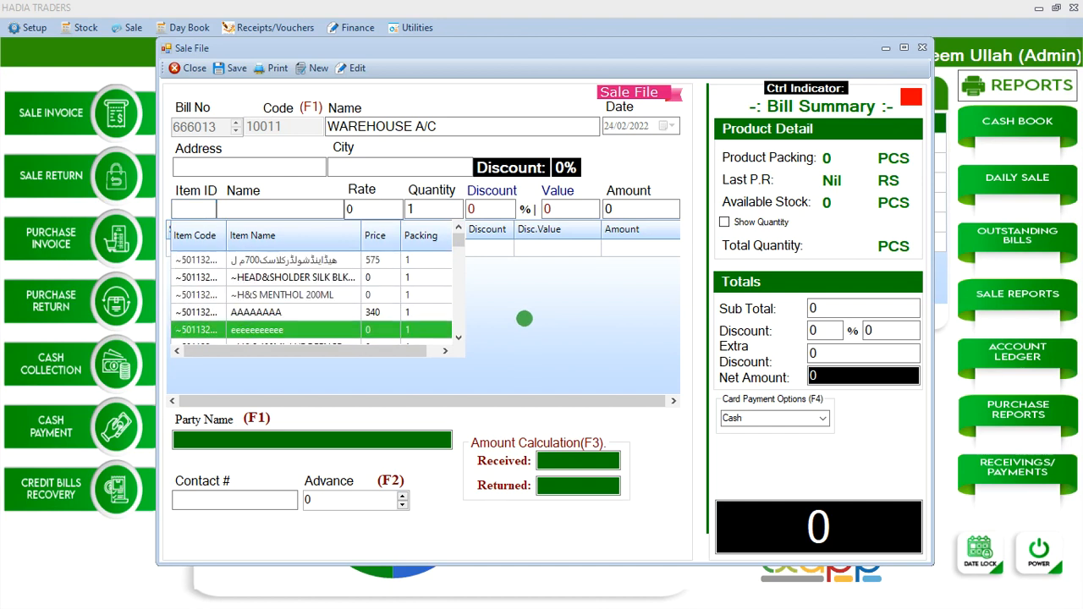
key("Down")
key("Down")
key("Down")
key("Down")
key("Down")
key("Down")
key("Down")
key("Down")
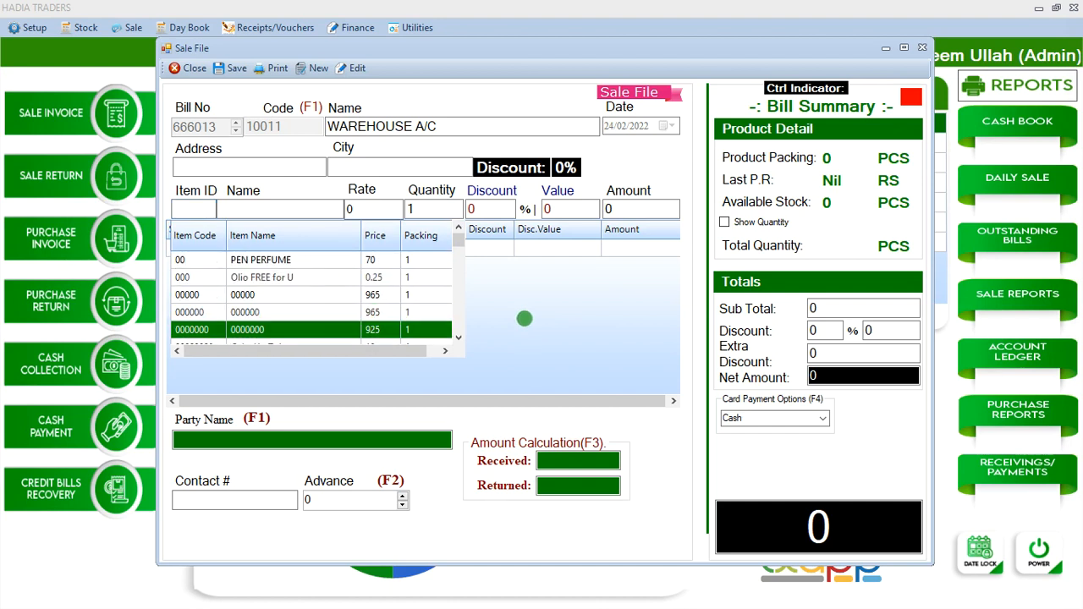
key("Up")
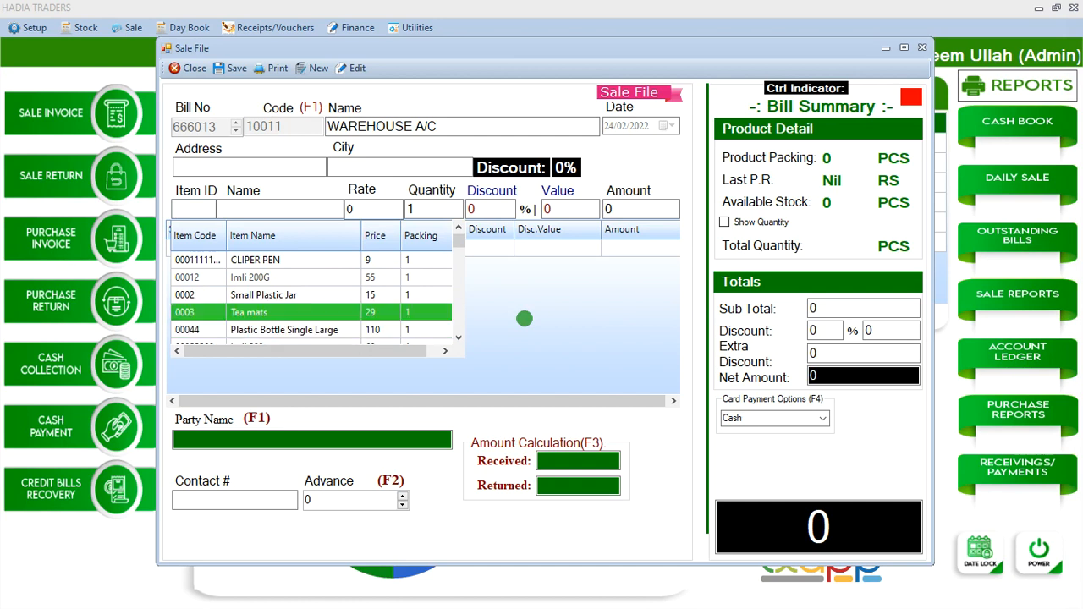
key("Down")
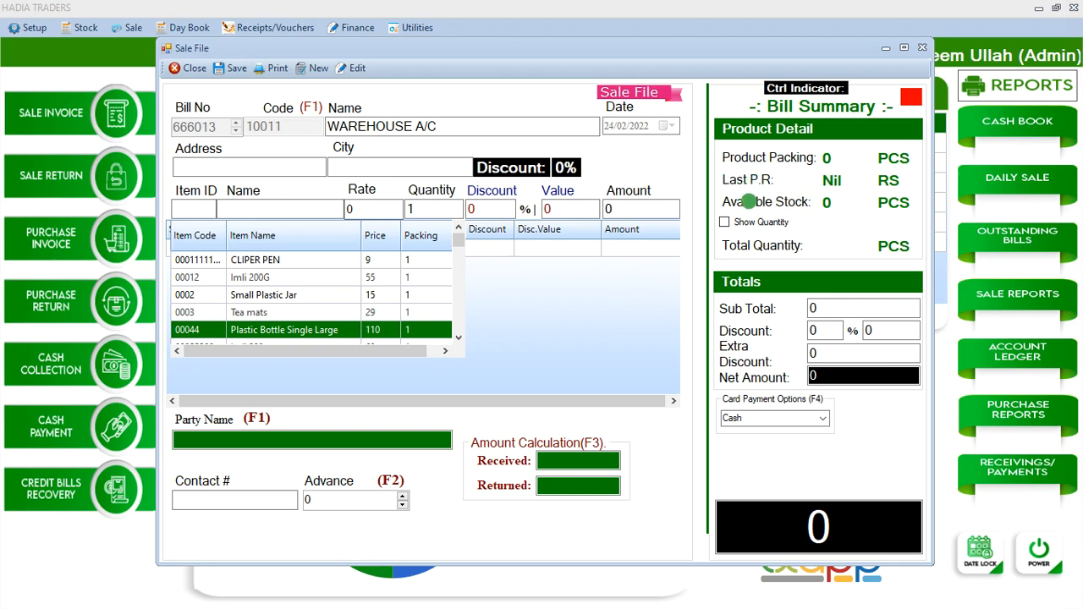
key("Return")
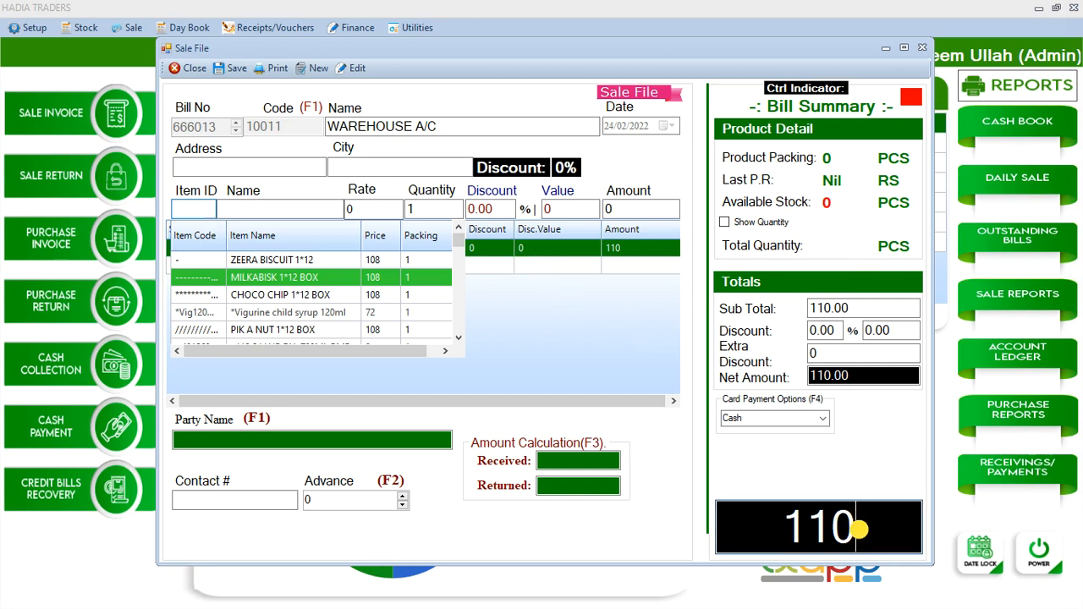
Dismiss the product list and enter 200 as the received amount on the sale invoice
left_click_drag(859, 529, 783, 525)
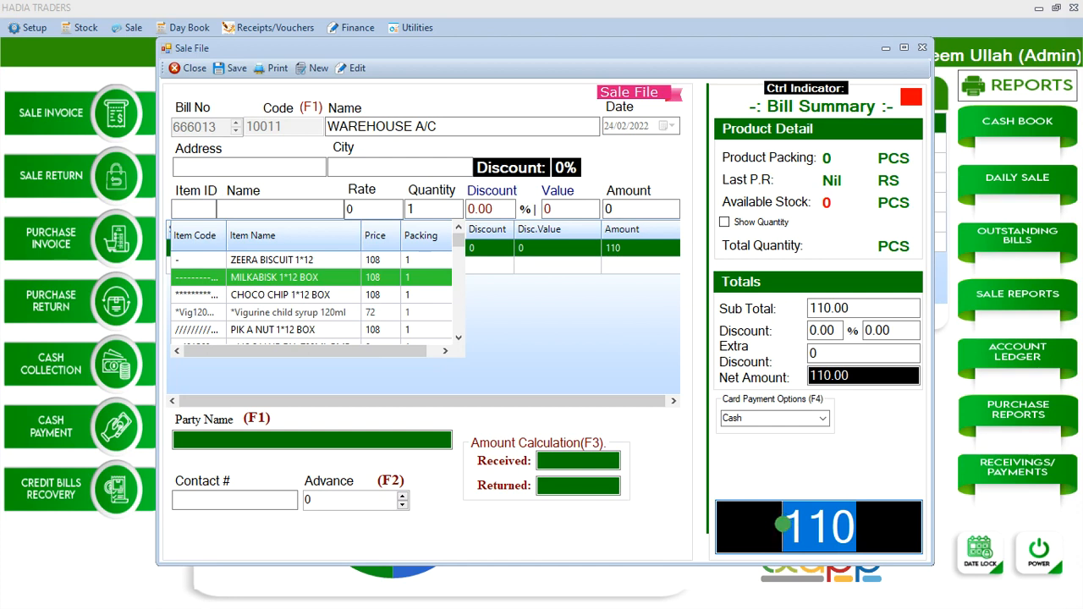
left_click(200, 210)
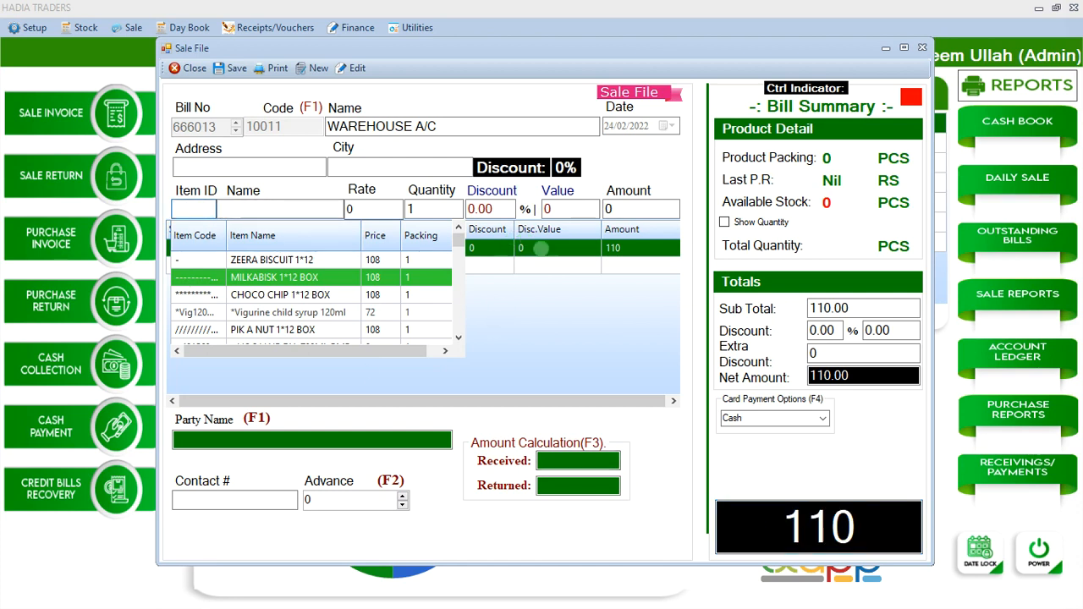
left_click(543, 251)
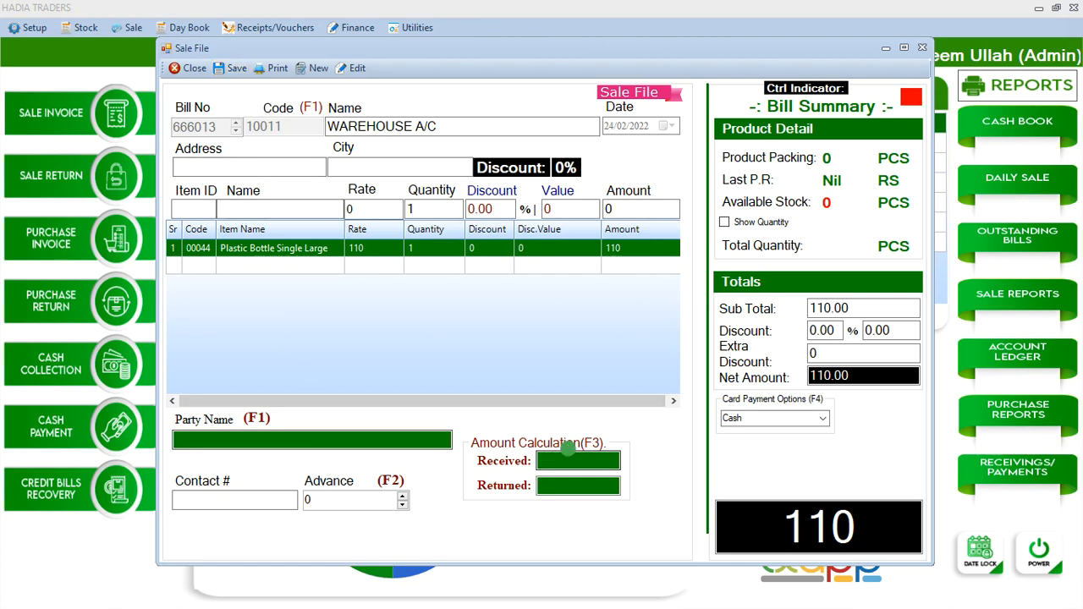
left_click(581, 457)
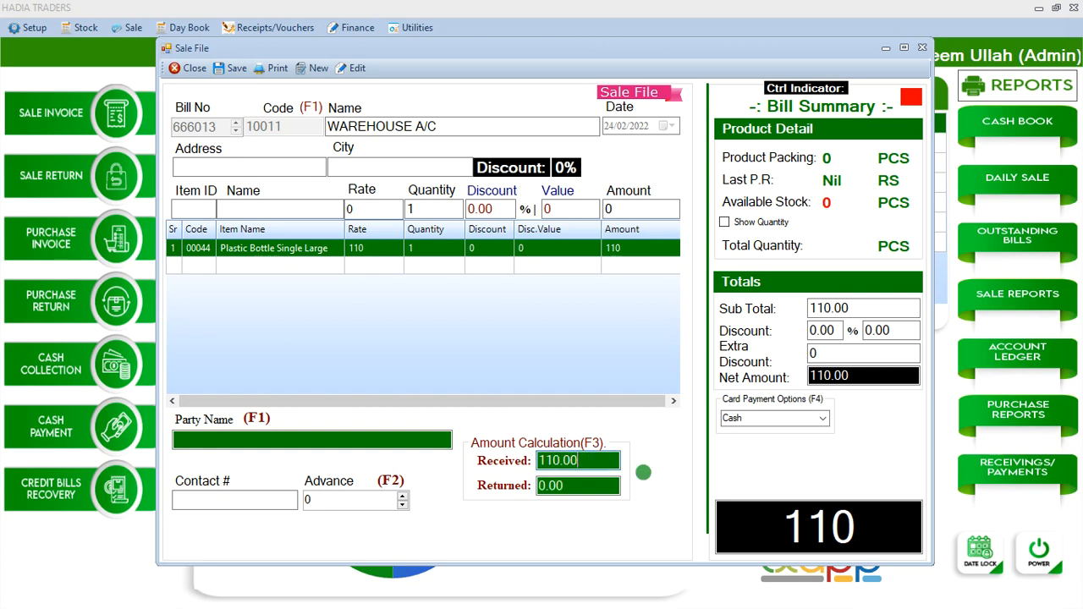
type("200")
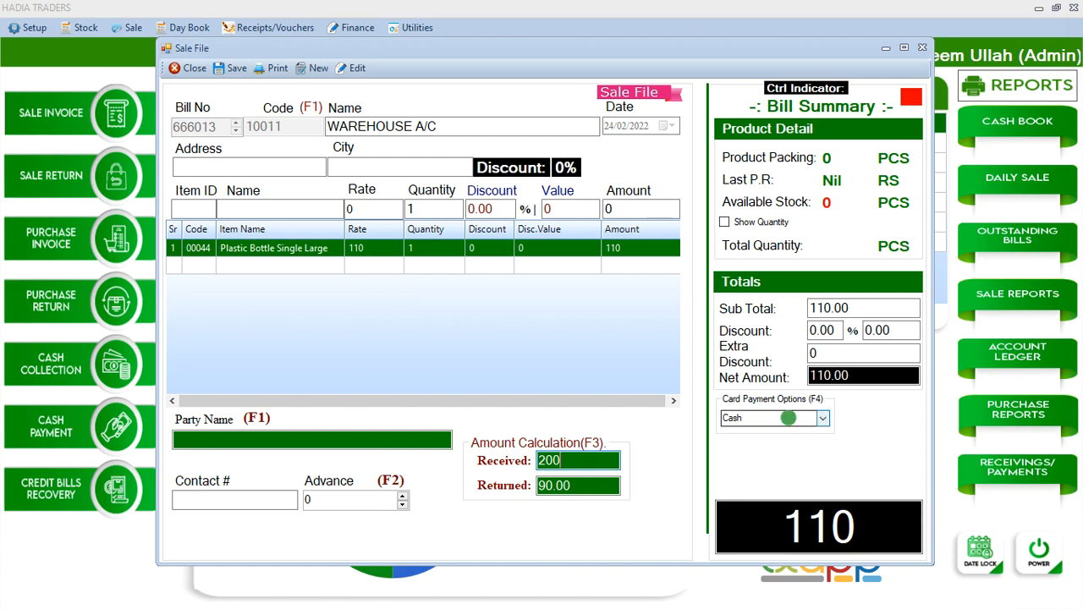
Set the card payment option to Jazz Cash and close the sale invoice without saving
left_click(825, 421)
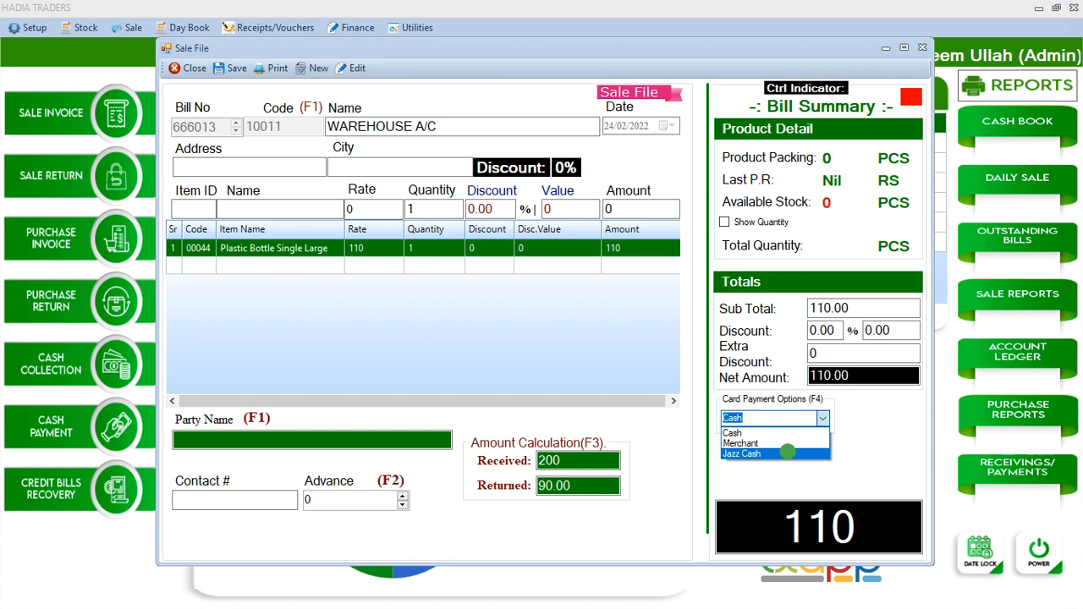
left_click(787, 453)
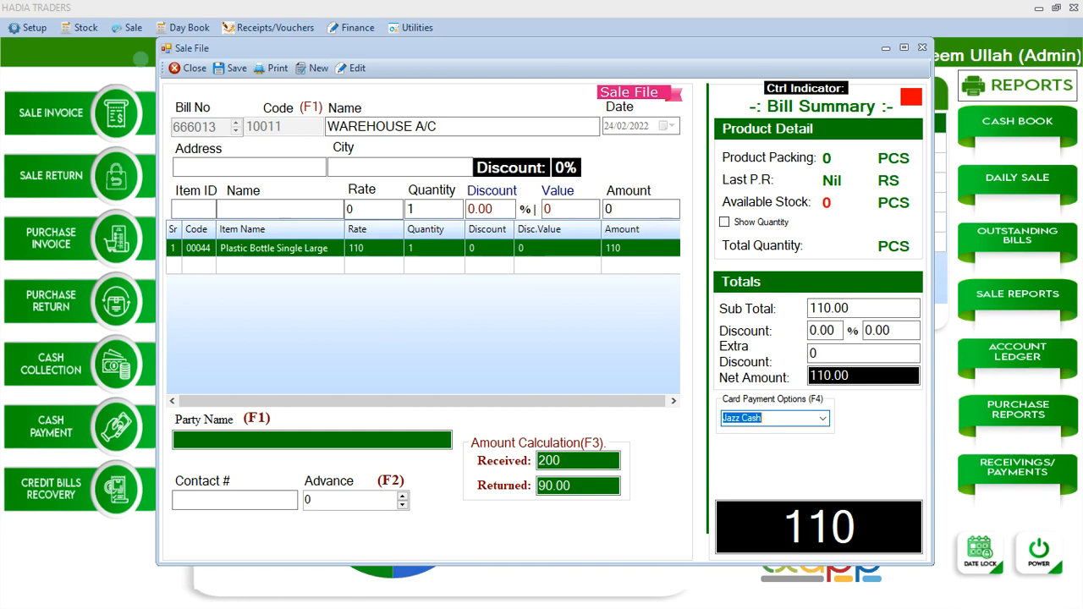
left_click(188, 68)
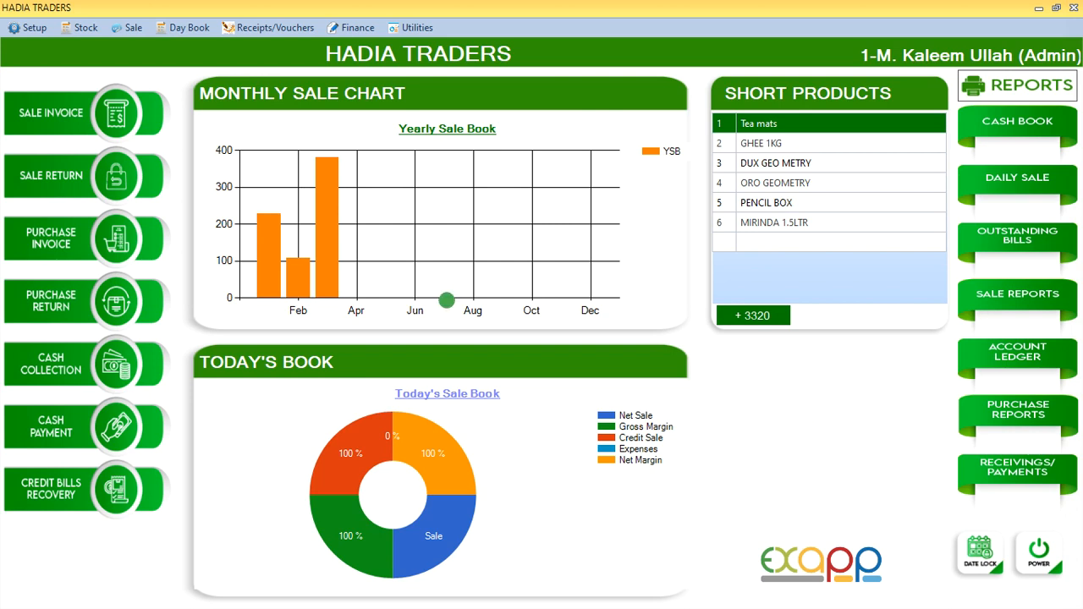
Open the Product File and load Head & Shoulders Smooth Silky 360ml from the item search list
left_click(38, 28)
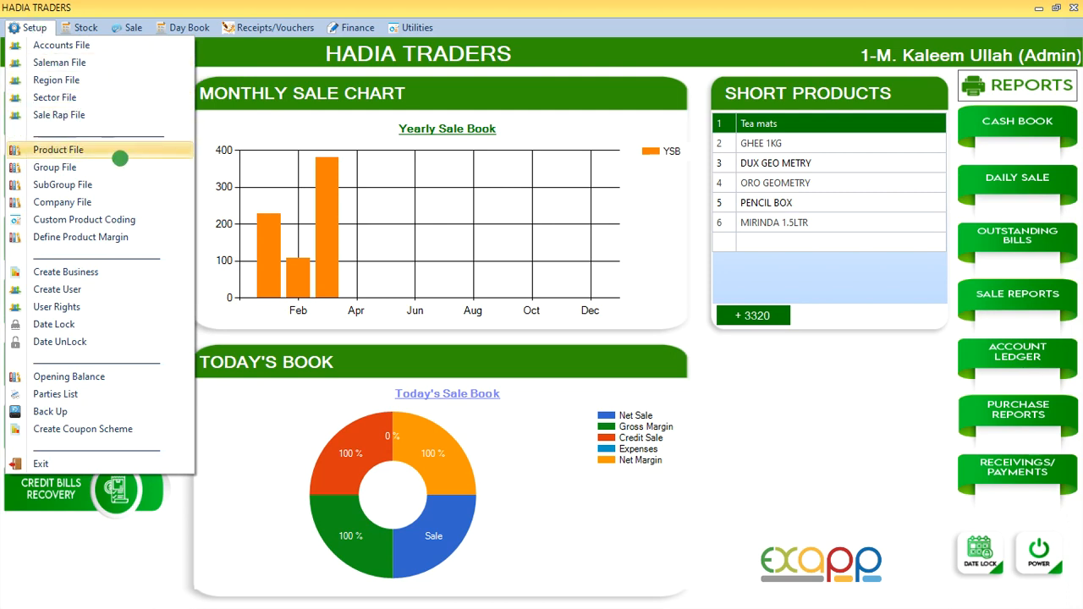
left_click(85, 150)
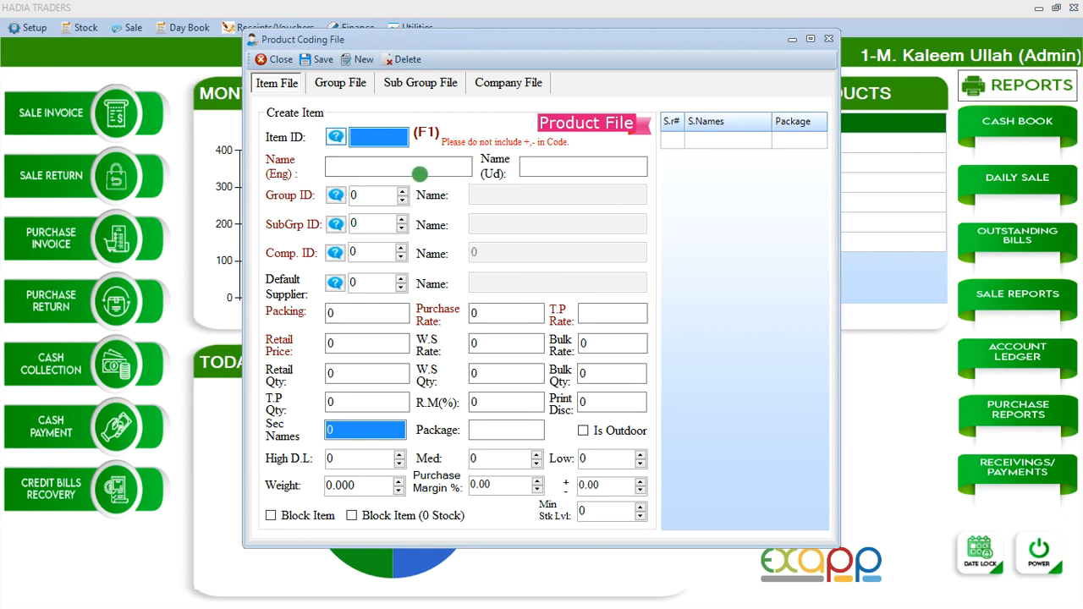
left_click(364, 142)
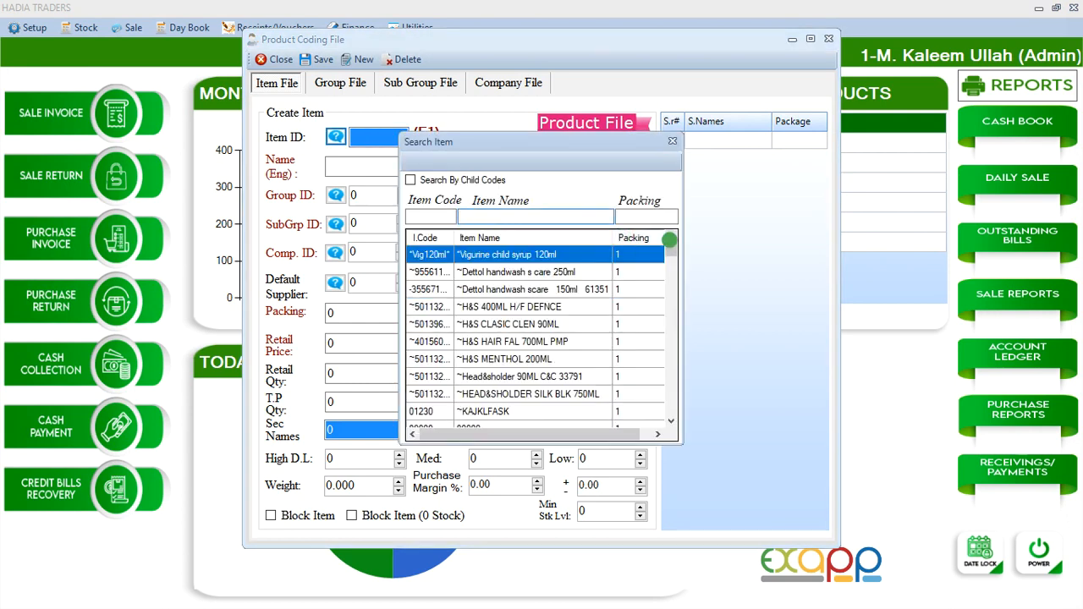
left_click_drag(670, 250, 679, 301)
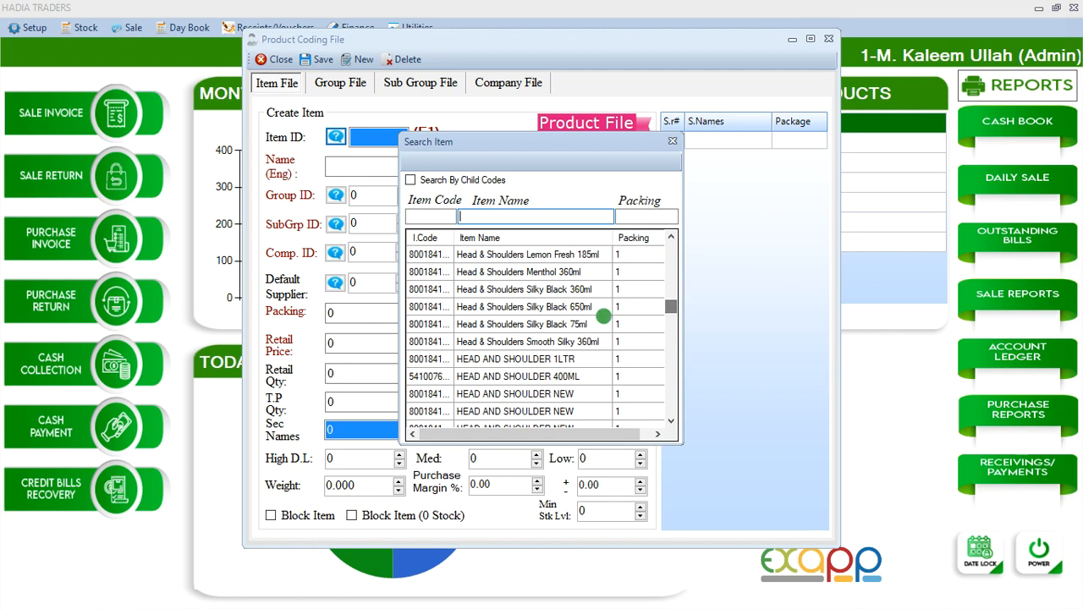
double_click(539, 342)
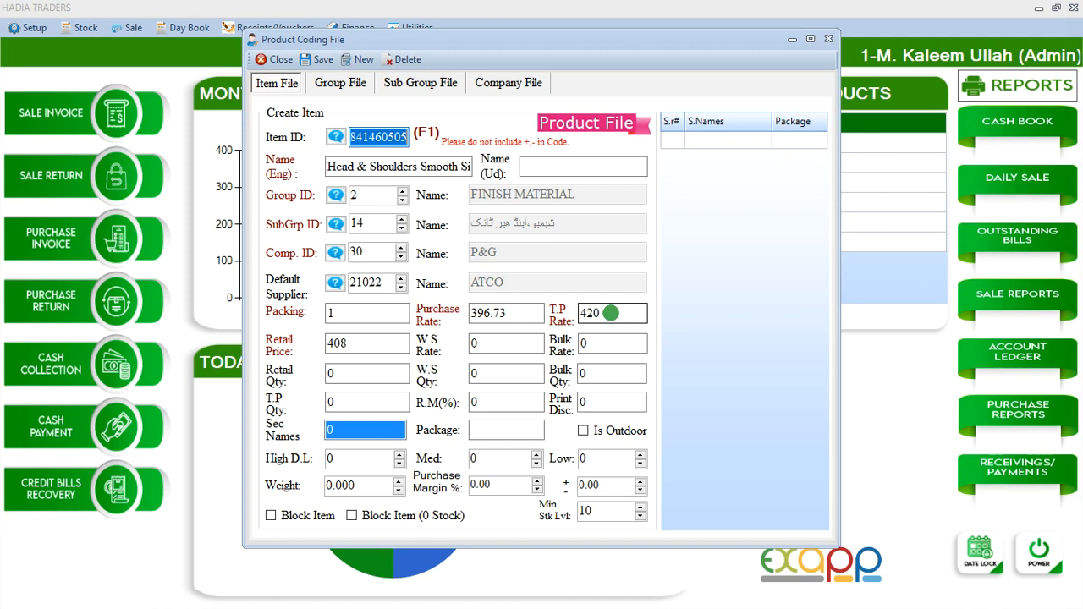
Review the product's T.P, retail, wholesale and bulk rates and its High D.L field, and close the Product File
left_click(610, 314)
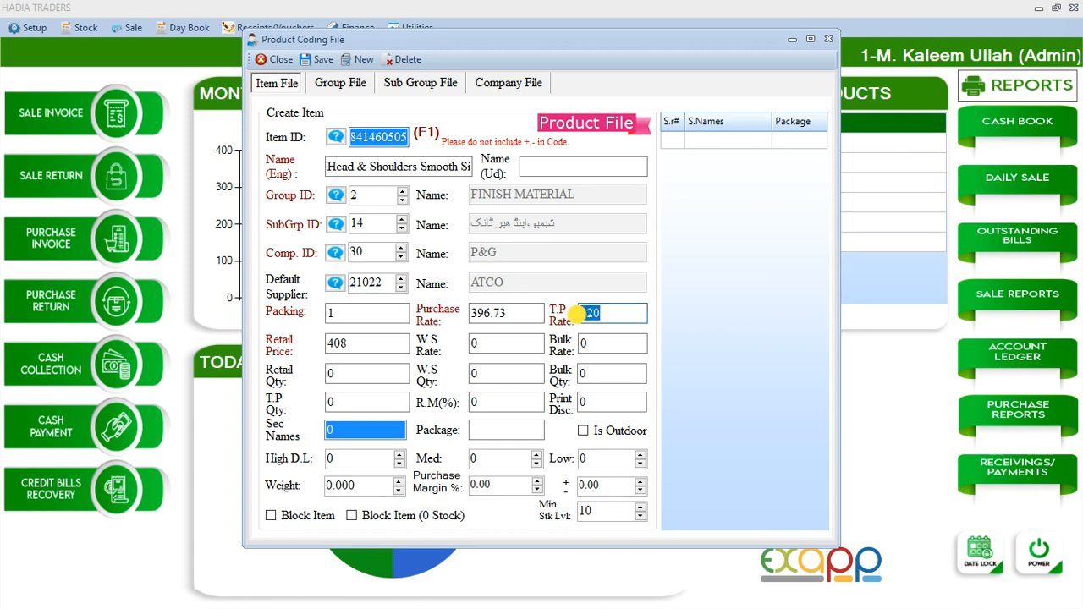
key("Tab")
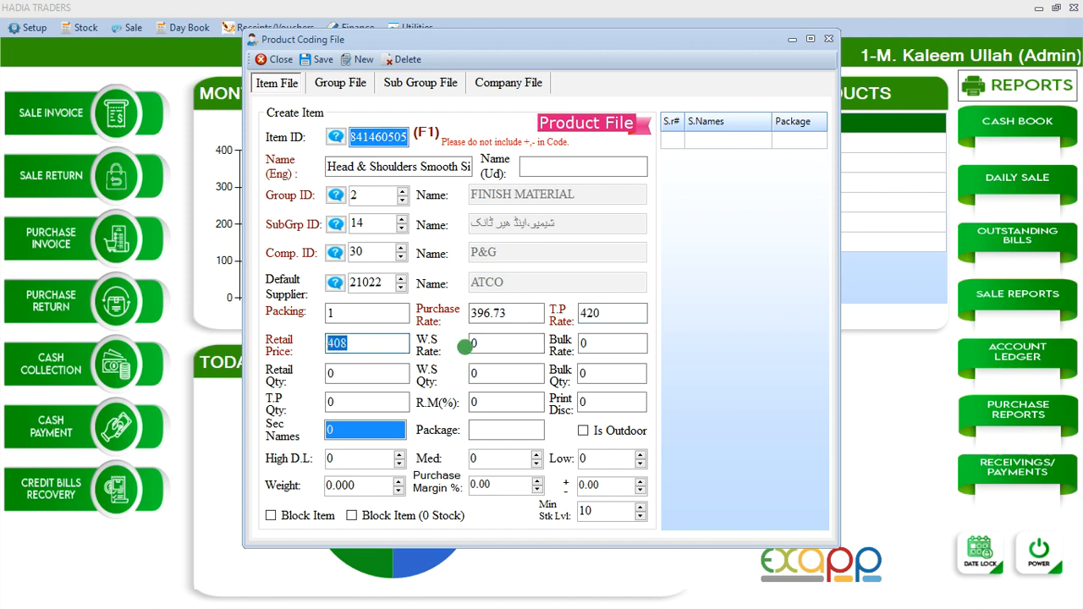
key("Tab")
left_click(583, 344)
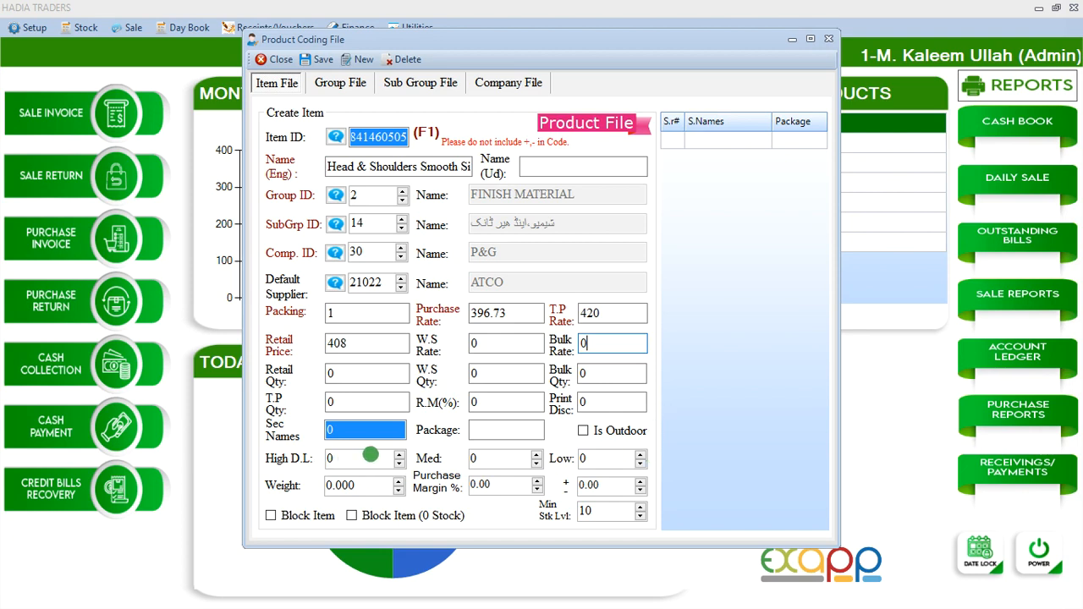
left_click(372, 457)
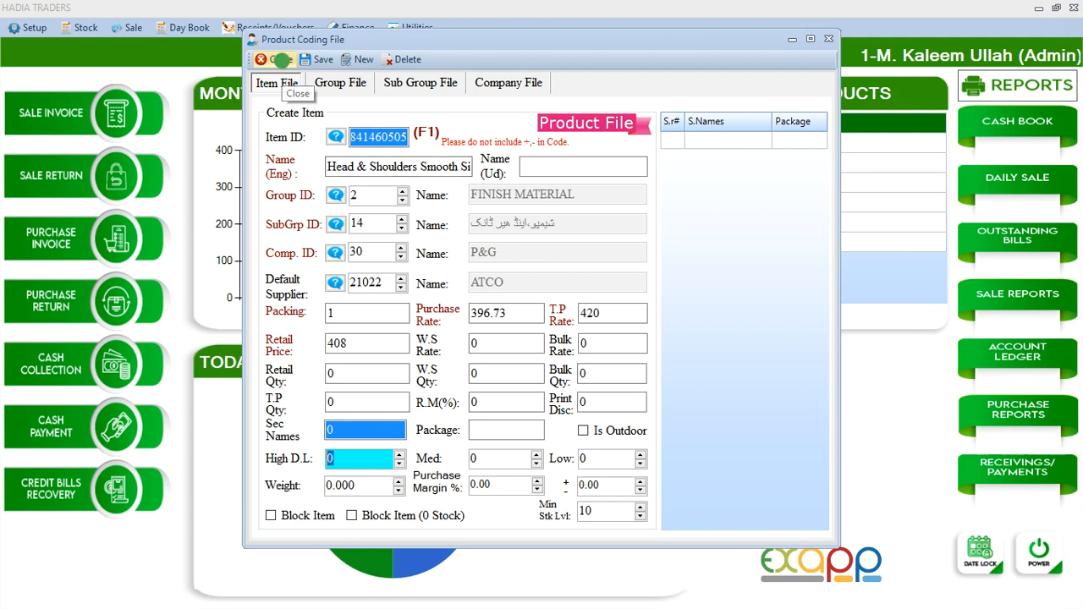
left_click(279, 60)
left_click(83, 29)
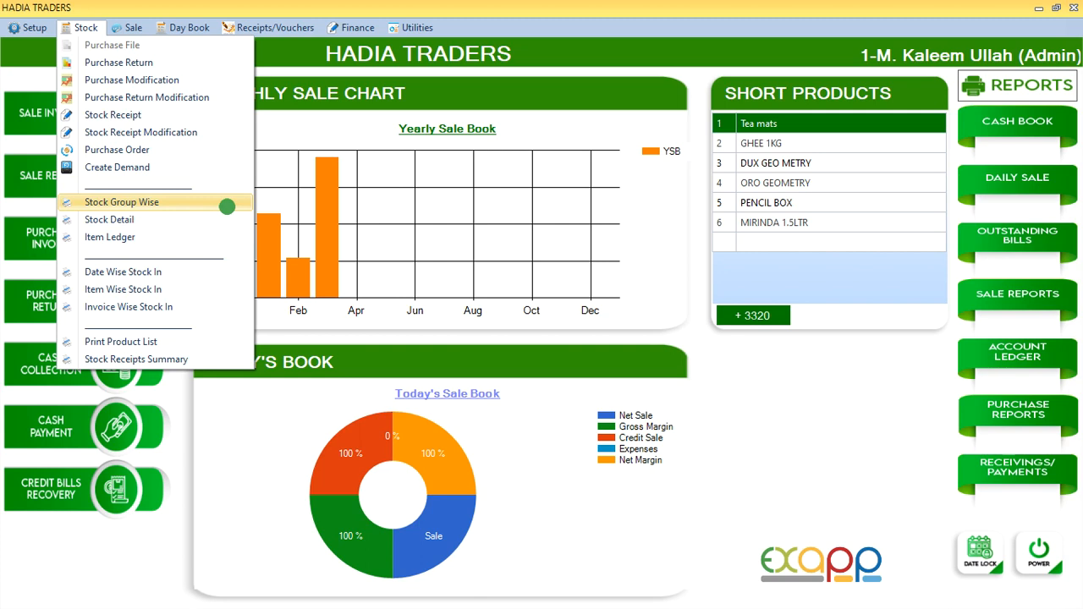
left_click(137, 30)
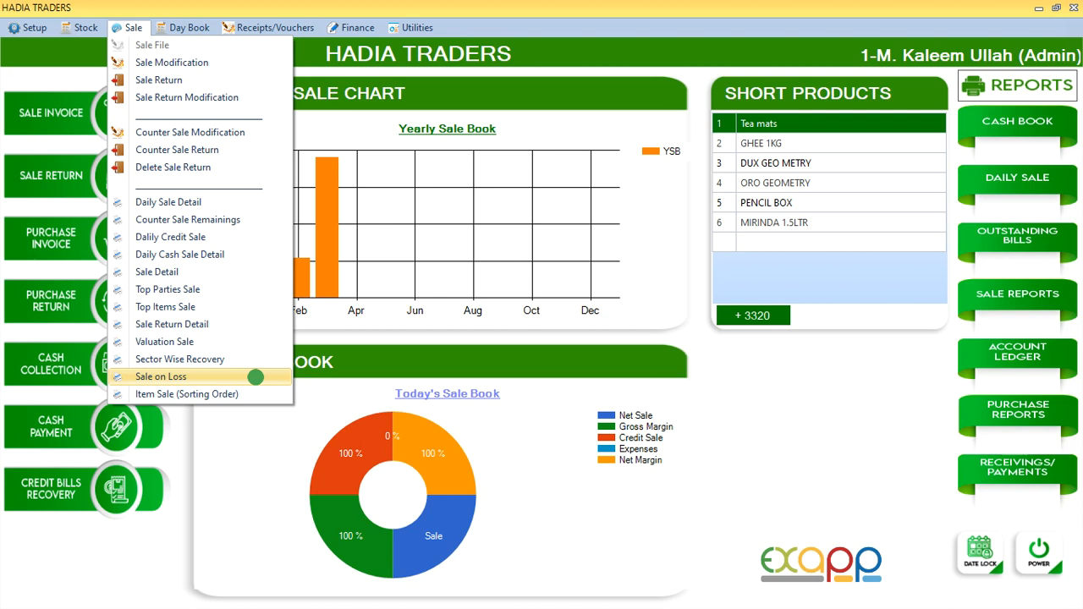
mouse_move(172, 27)
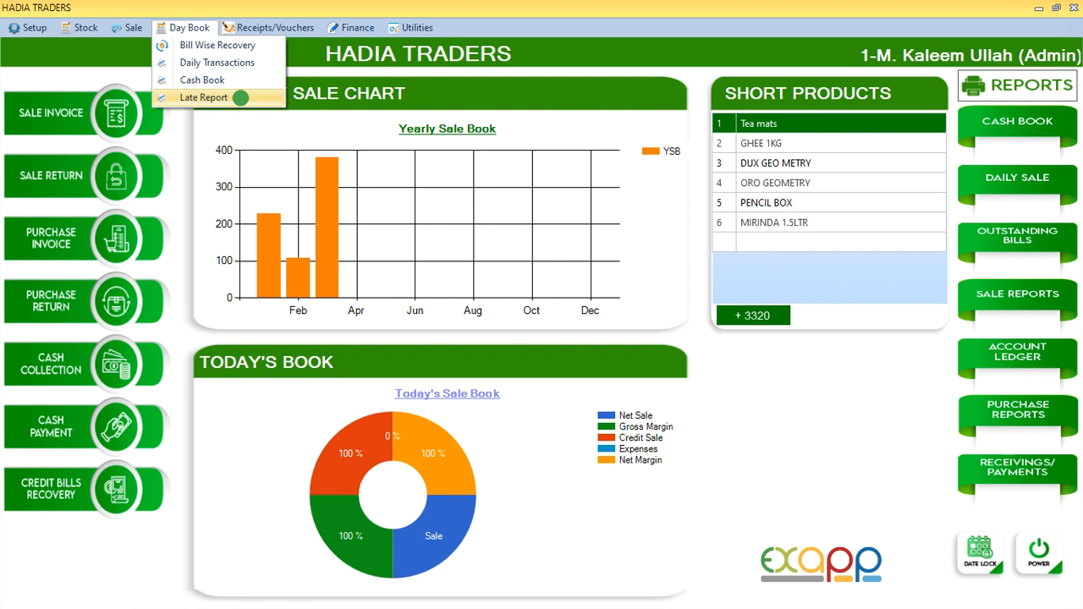
left_click(257, 26)
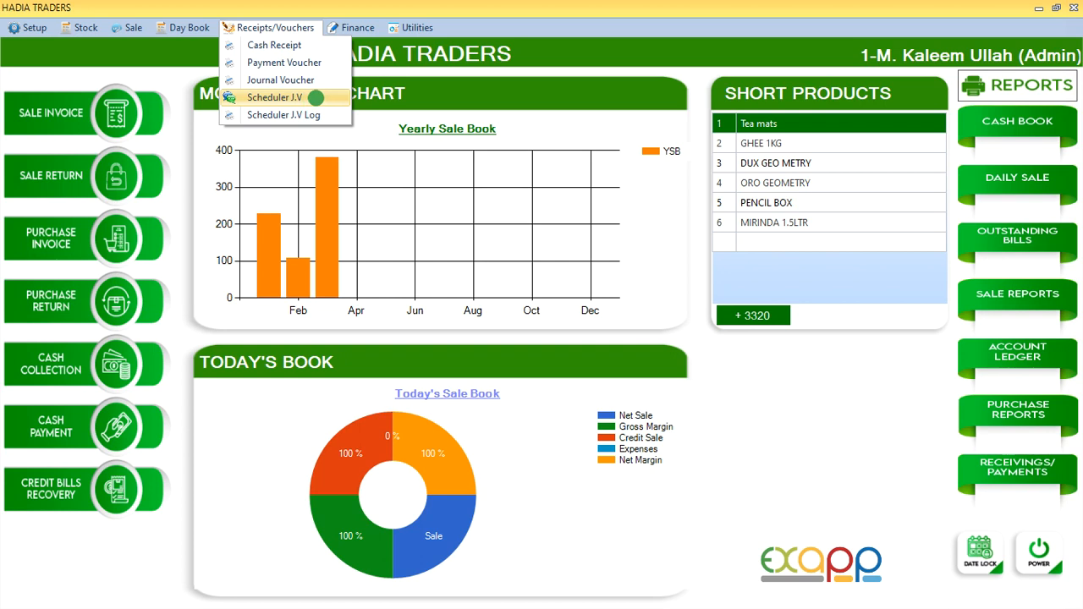
mouse_move(339, 29)
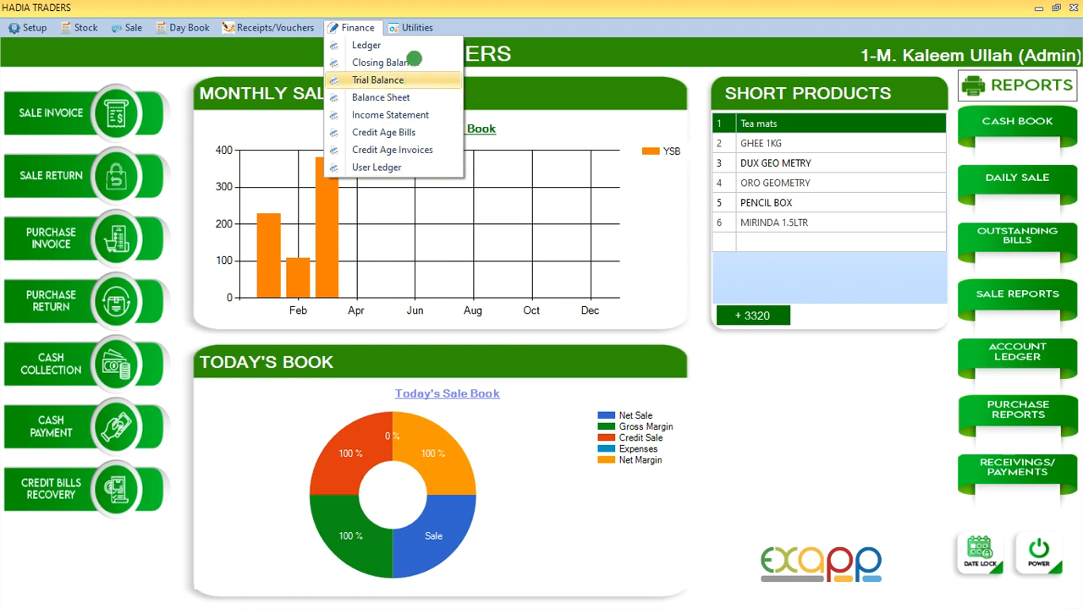
Open the Daily Closing form, review its cash denomination fields and close it without saving
mouse_move(412, 28)
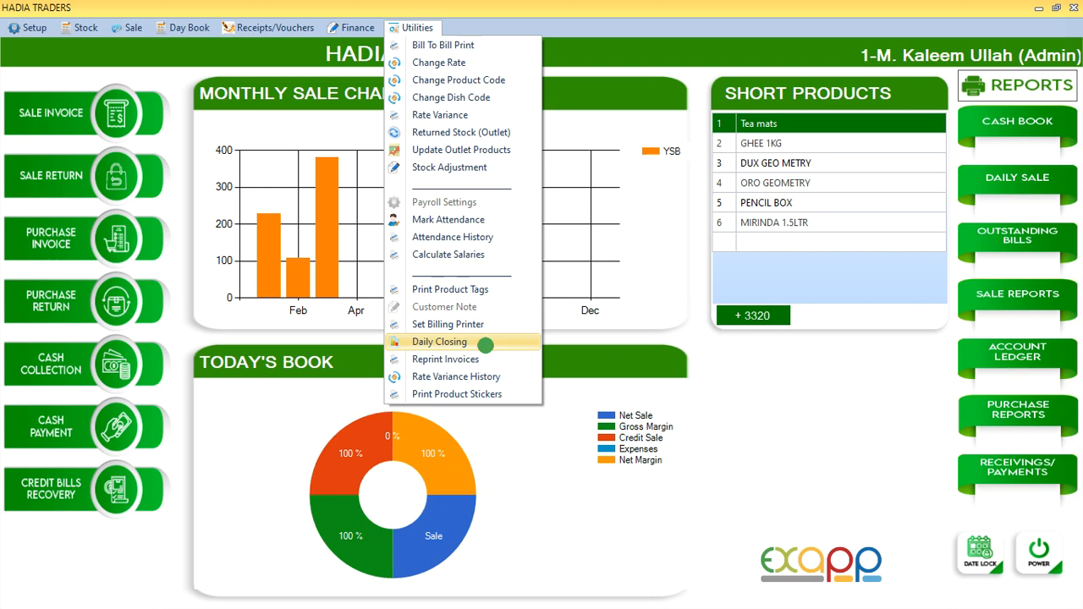
left_click(485, 345)
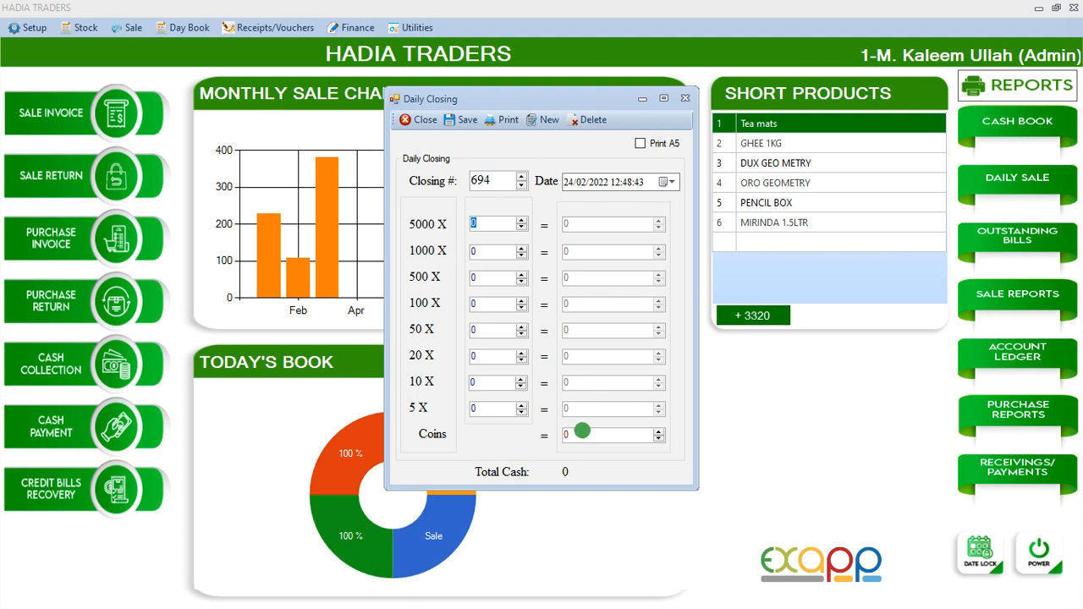
left_click(415, 120)
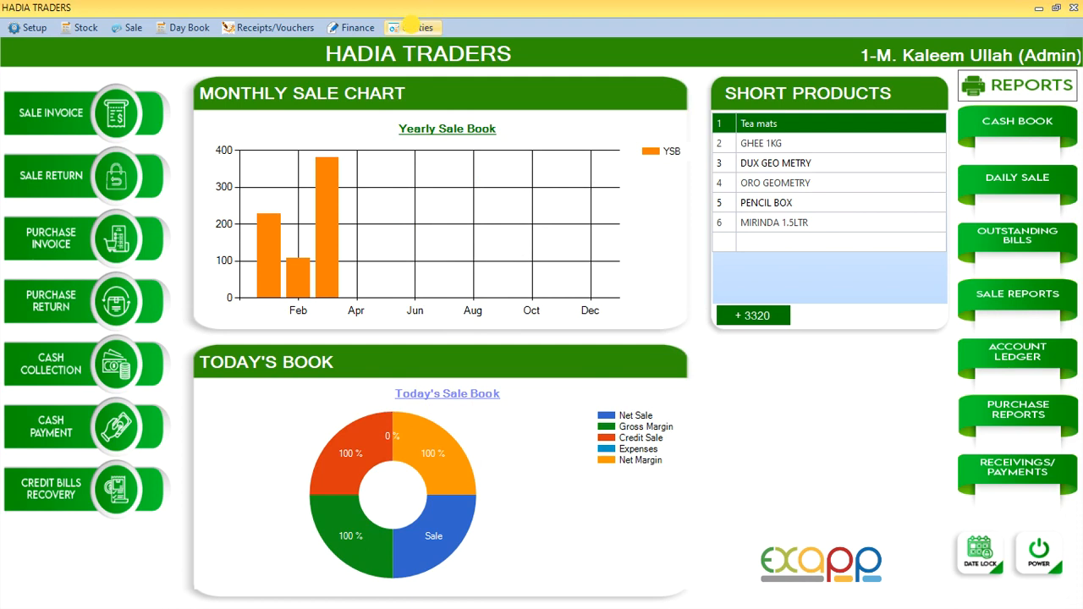
left_click(410, 26)
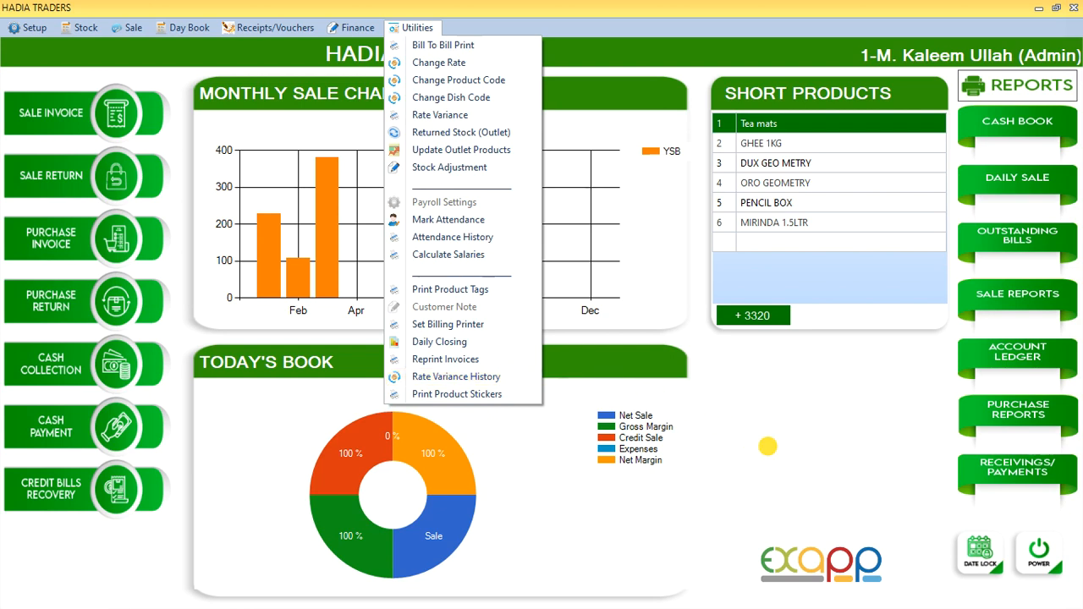
left_click(767, 446)
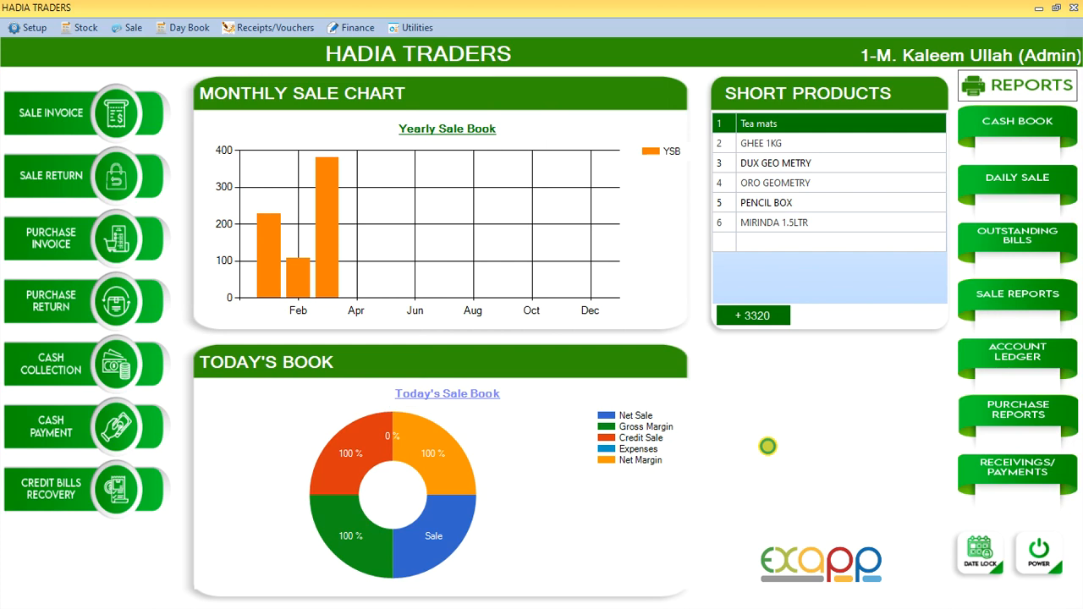